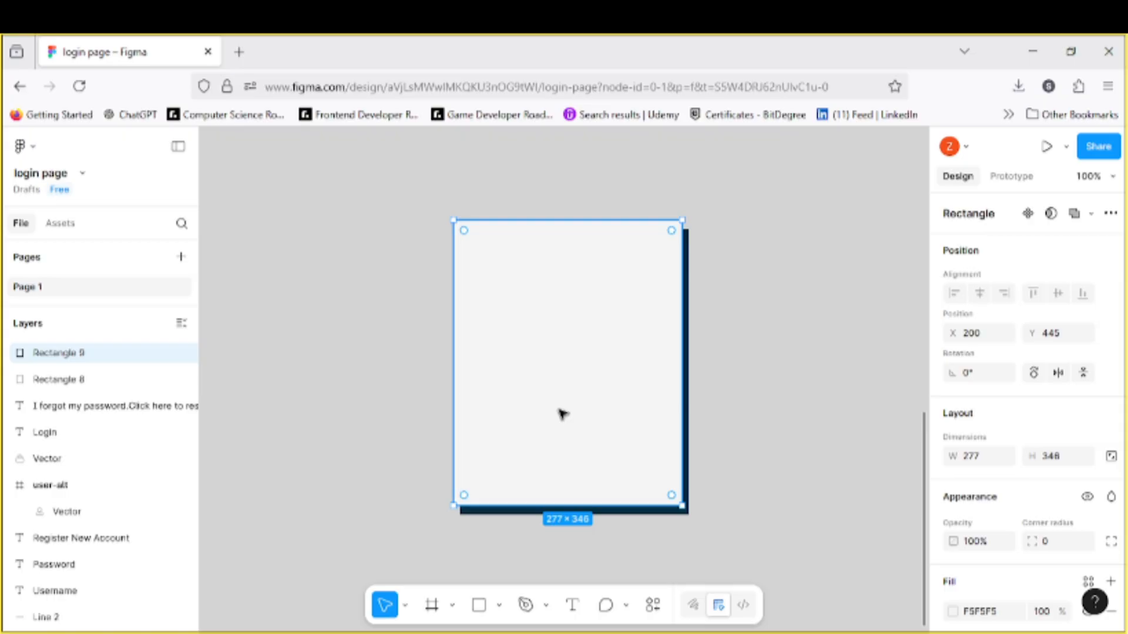
Step: Add a drop shadow to the light card rectangle and to the dark rectangle behind it
{"action": "scroll", "coordinate": [952, 543], "scroll_direction": "down", "scroll_amount": 3}
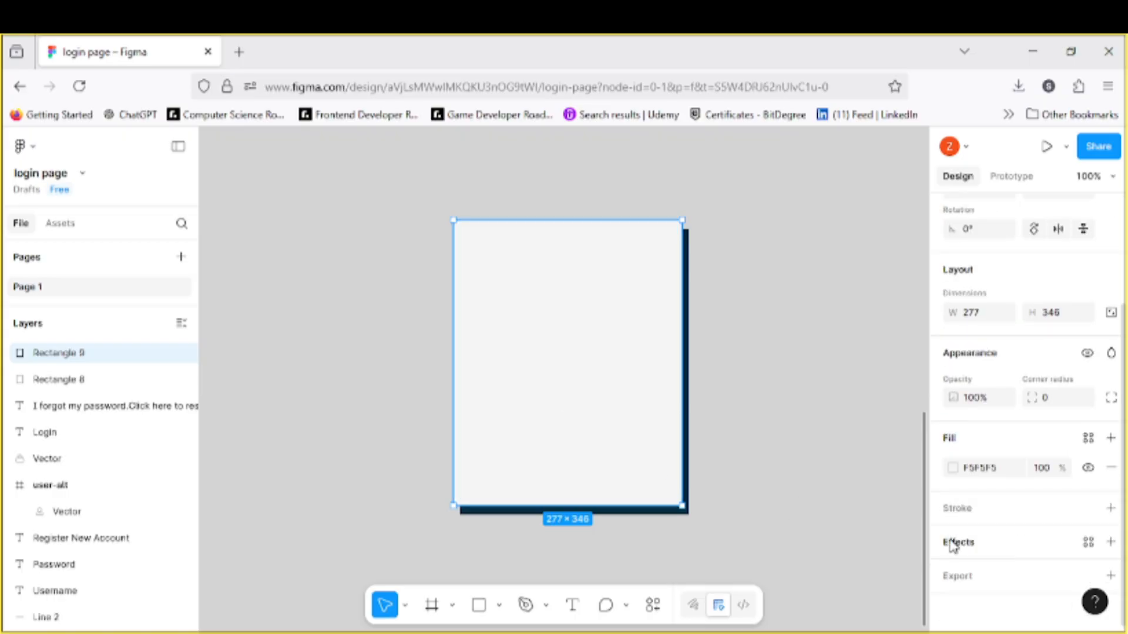
{"action": "left_click", "coordinate": [954, 544]}
{"action": "left_click", "coordinate": [869, 352]}
{"action": "left_click", "coordinate": [686, 329]}
{"action": "scroll", "coordinate": [953, 505], "scroll_direction": "down", "scroll_amount": 3}
{"action": "left_click", "coordinate": [957, 545]}
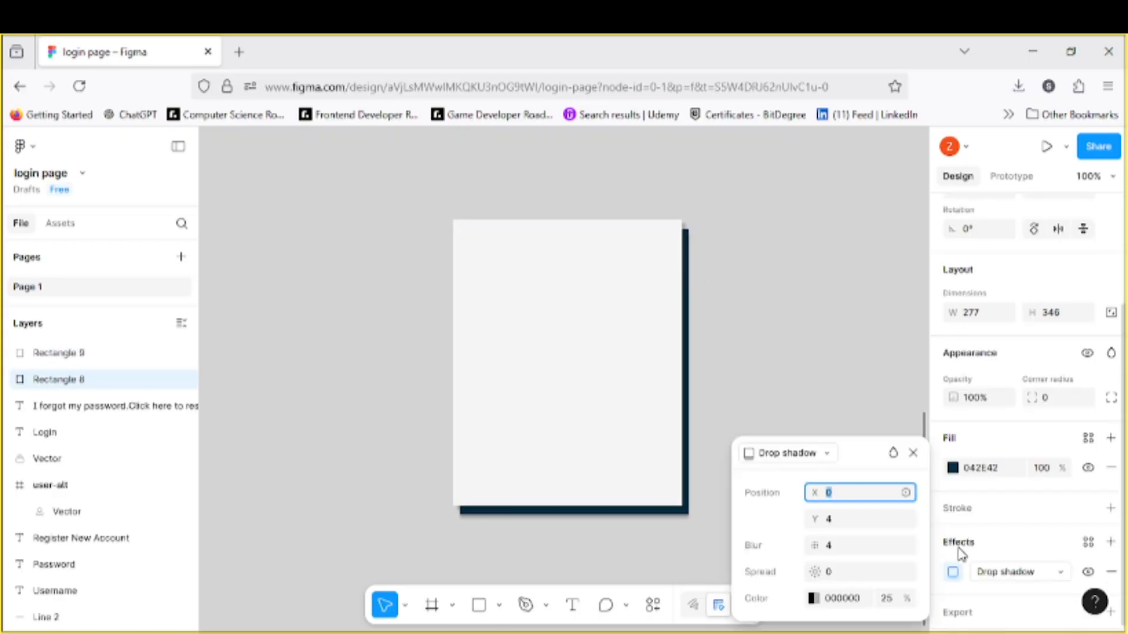
{"action": "left_click", "coordinate": [799, 336]}
Step: Draw a rectangle about 146 × 42 near the card's upper edge
{"action": "left_click", "coordinate": [653, 347]}
{"action": "scroll", "coordinate": [795, 355], "scroll_direction": "up", "scroll_amount": 1}
{"action": "left_click", "coordinate": [498, 604]}
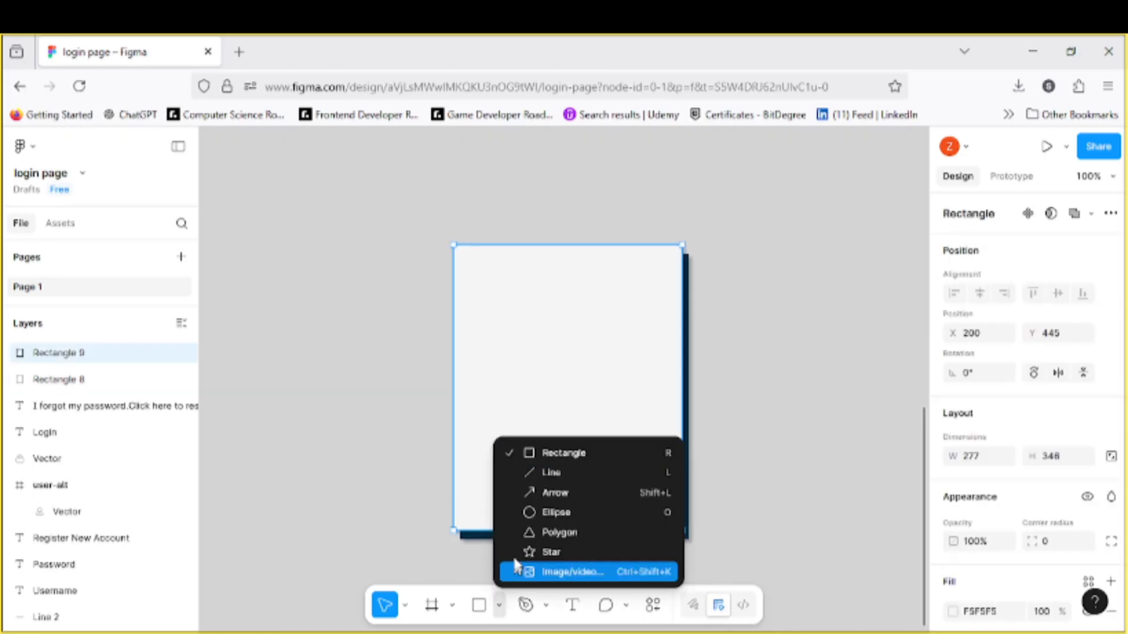
{"action": "left_click", "coordinate": [593, 453]}
{"action": "left_click_drag", "start_coordinate": [511, 271], "coordinate": [632, 305]}
{"action": "scroll", "coordinate": [568, 294], "scroll_direction": "up", "scroll_amount": 1}
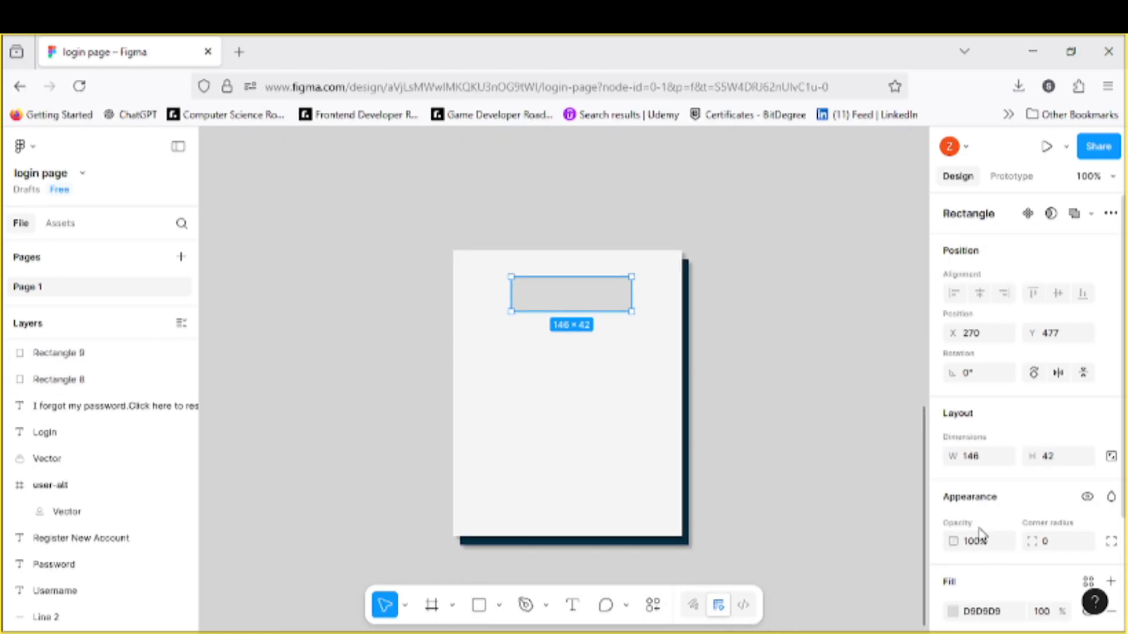
Step: Shrink the new rectangle to about 99 × 38 and set its corner radius to 10
{"action": "left_click_drag", "start_coordinate": [573, 304], "coordinate": [585, 305]}
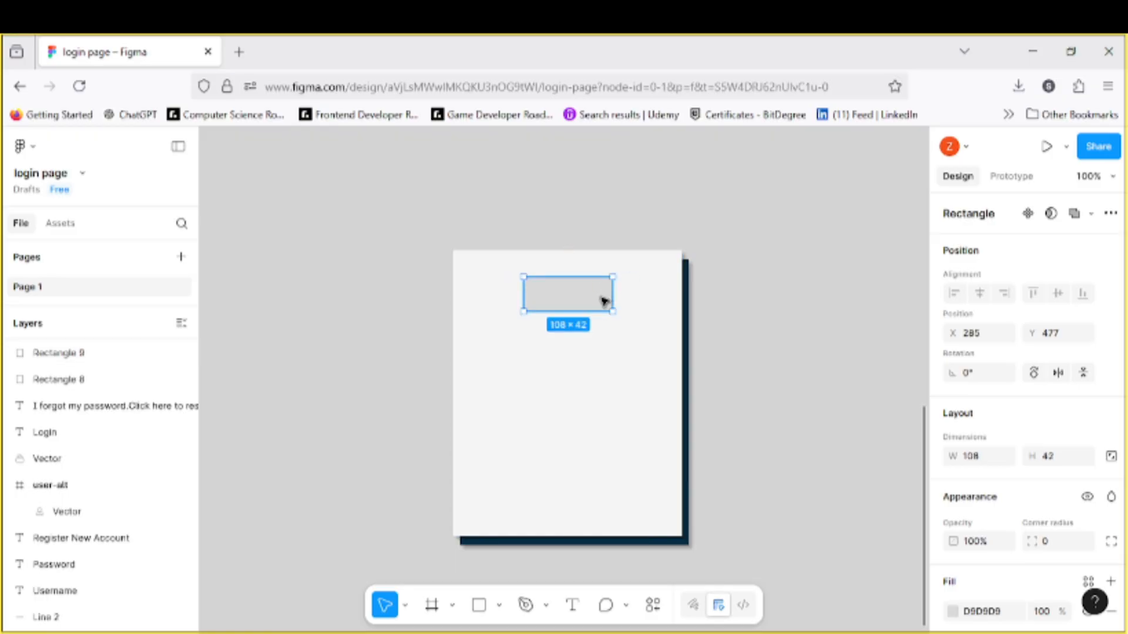
{"action": "type", "text": "0"}
{"action": "left_click", "coordinate": [720, 368]}
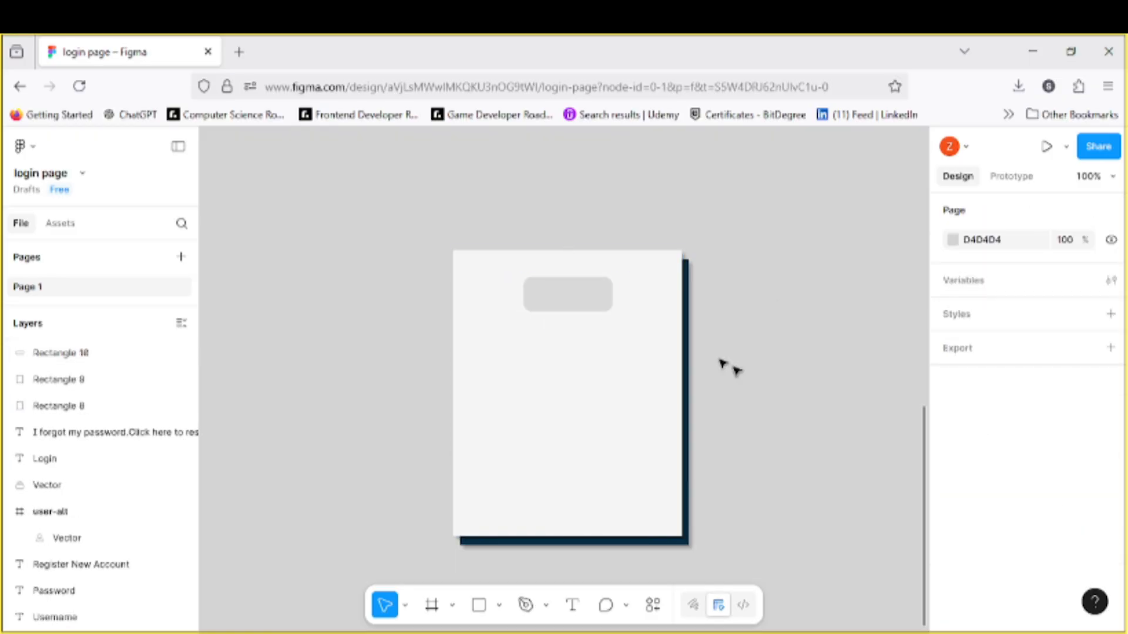
{"action": "left_click", "coordinate": [615, 315]}
{"action": "left_click_drag", "start_coordinate": [594, 305], "coordinate": [599, 300]}
Step: Fill the rounded rectangle with dark navy 052E42 sampled from the rectangle behind the card
{"action": "left_click", "coordinate": [952, 611]}
{"action": "left_click", "coordinate": [754, 497]}
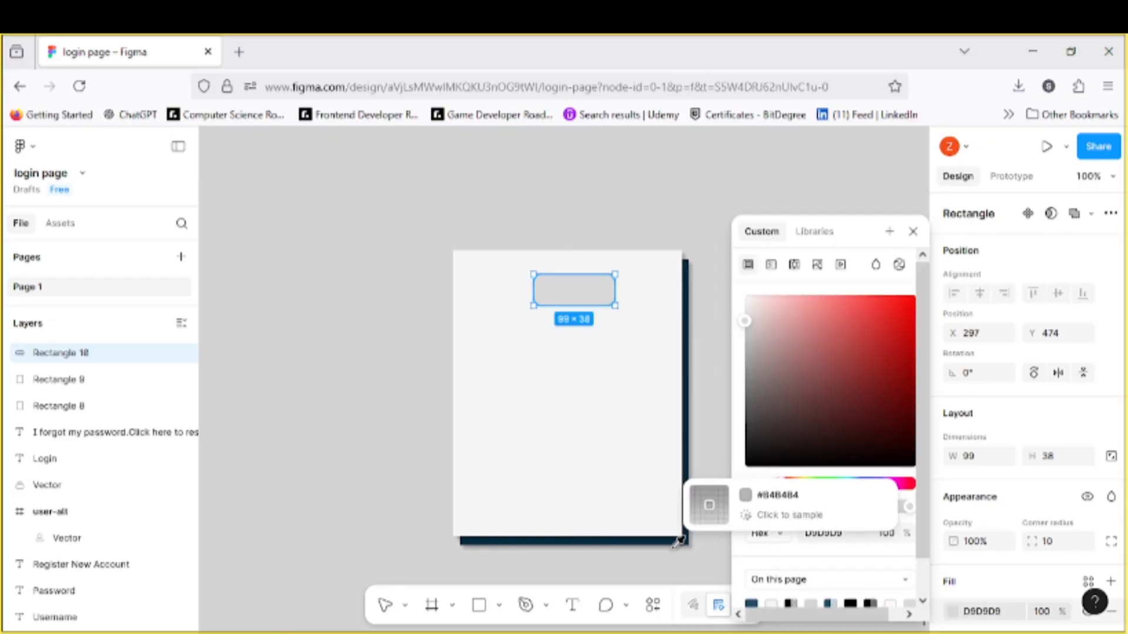
{"action": "left_click", "coordinate": [678, 541]}
Step: Insert the diagnoses icon from Font Awesome Icons, place it on the navy rounded rectangle and fill it with white FFFFFF
{"action": "right_click", "coordinate": [586, 290]}
{"action": "key", "text": "Escape"}
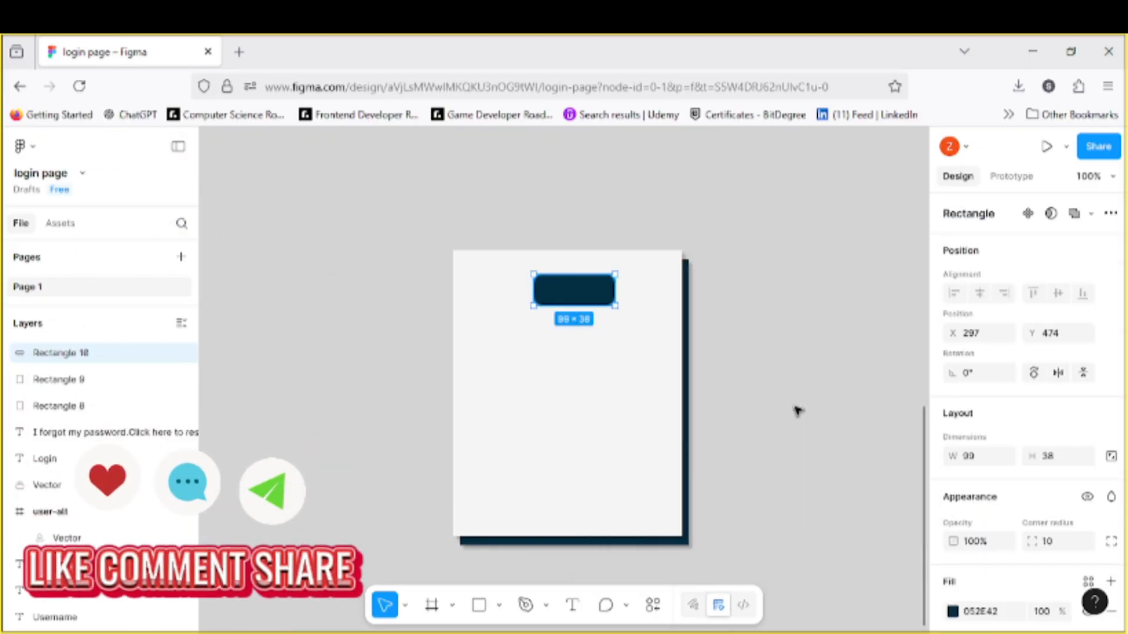
{"action": "scroll", "coordinate": [763, 434], "scroll_direction": "down", "scroll_amount": 8}
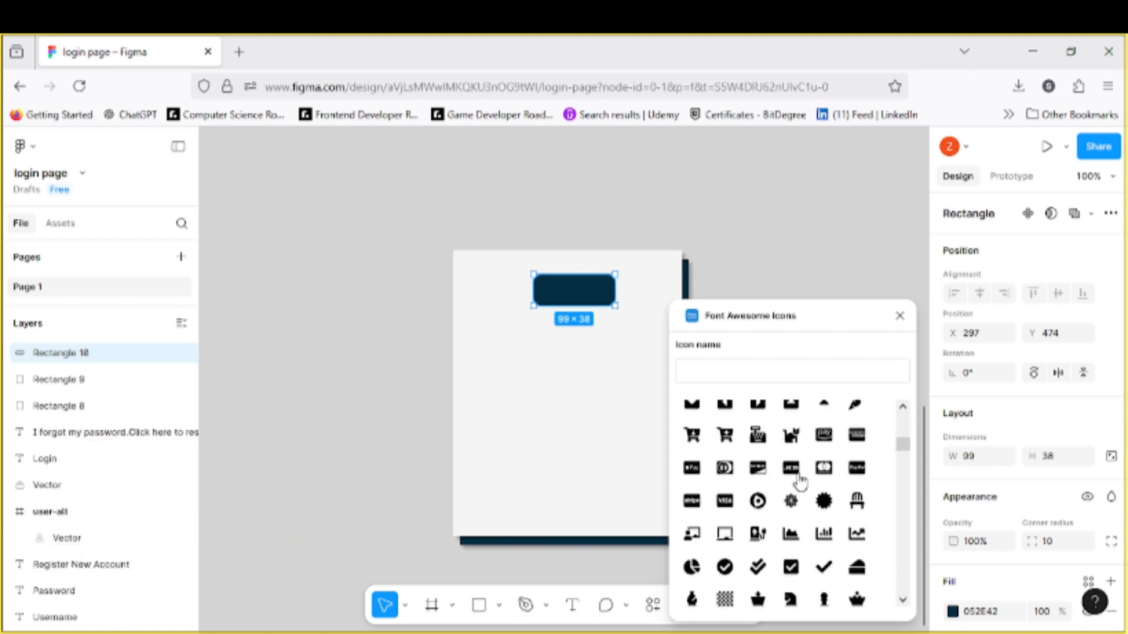
{"action": "scroll", "coordinate": [799, 482], "scroll_direction": "down", "scroll_amount": 10}
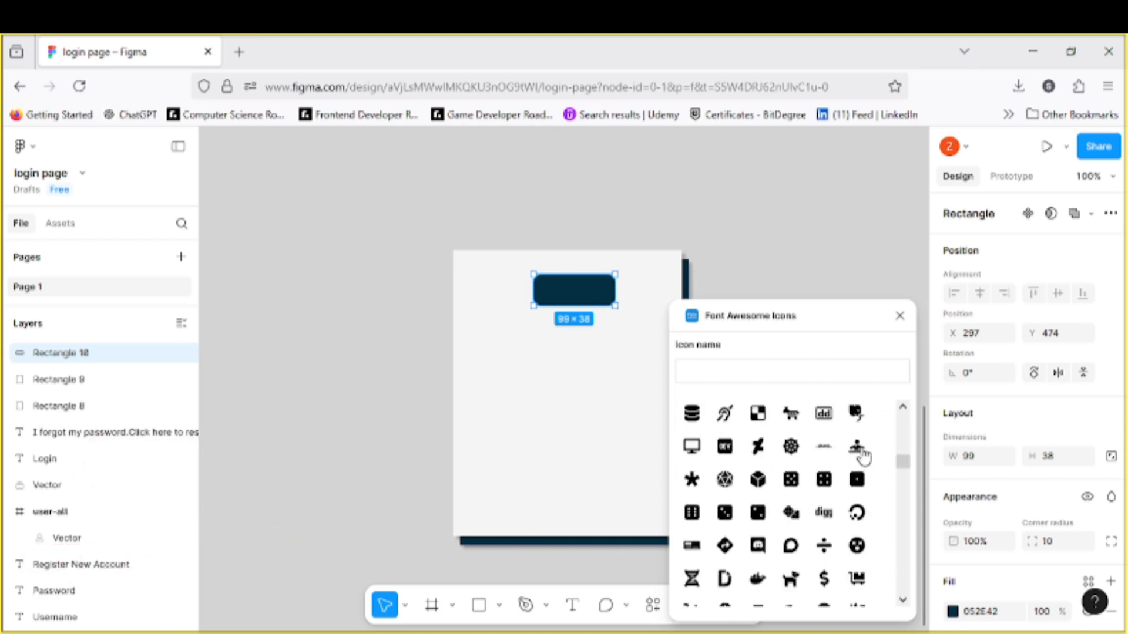
{"action": "left_click", "coordinate": [860, 450]}
{"action": "left_click_drag", "start_coordinate": [575, 396], "coordinate": [575, 294]}
{"action": "left_click", "coordinate": [953, 612]}
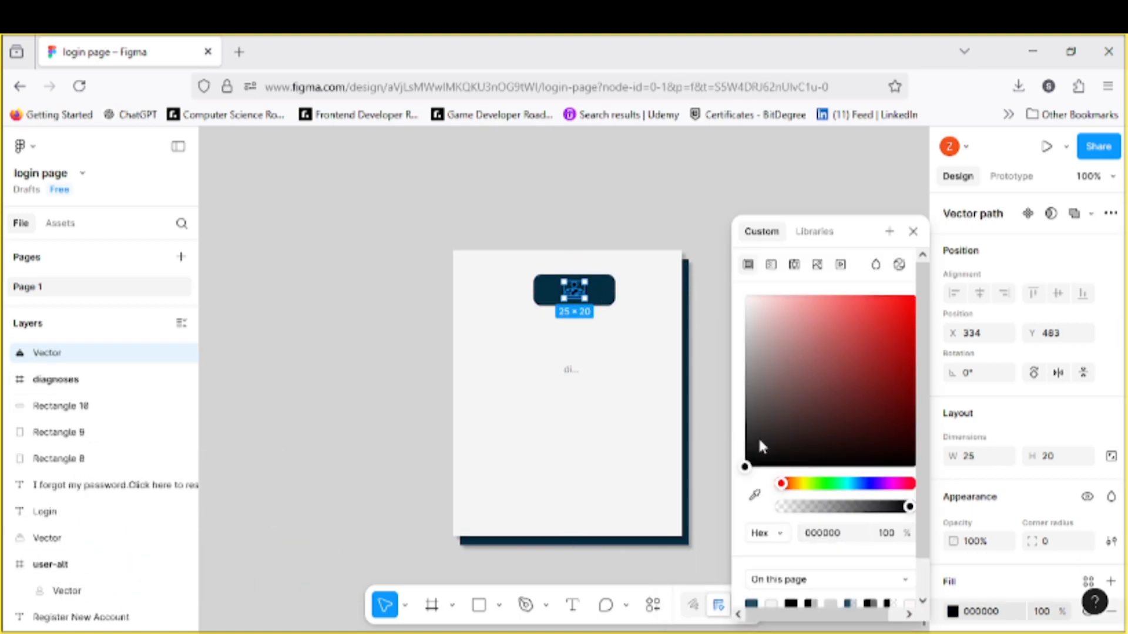
{"action": "left_click", "coordinate": [747, 298]}
Step: Insert the 5-shaped icon from Font Awesome Icons and delete the diagnoses icon from the rounded rectangle
{"action": "right_click", "coordinate": [577, 297]}
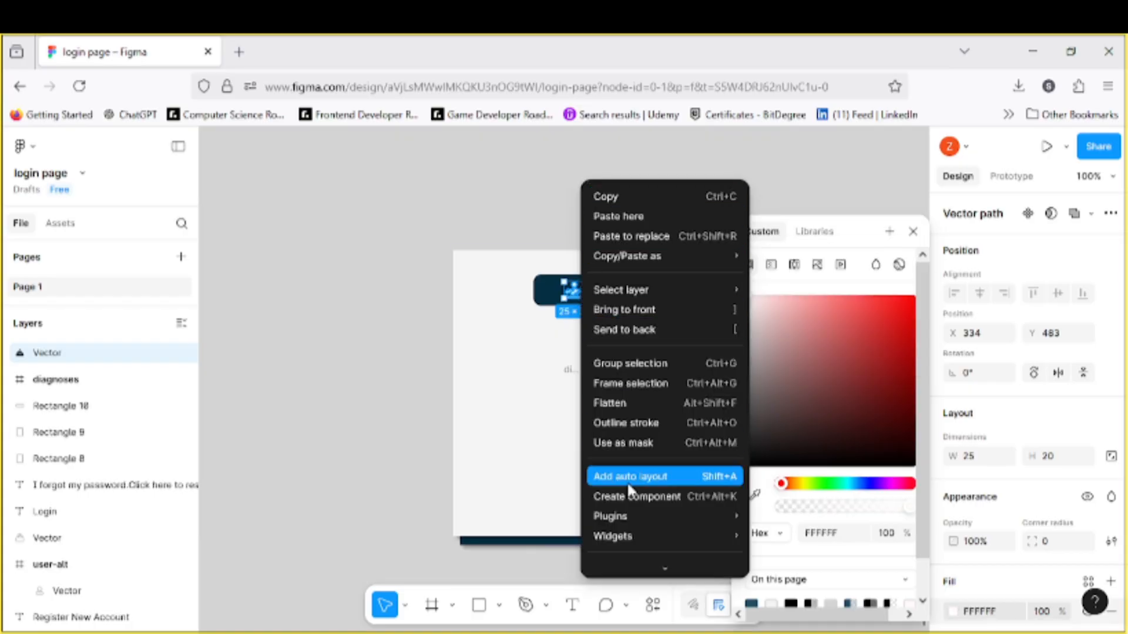
{"action": "mouse_move", "coordinate": [617, 516]}
{"action": "left_click", "coordinate": [784, 407]}
{"action": "left_click", "coordinate": [696, 422]}
{"action": "key", "text": "Delete"}
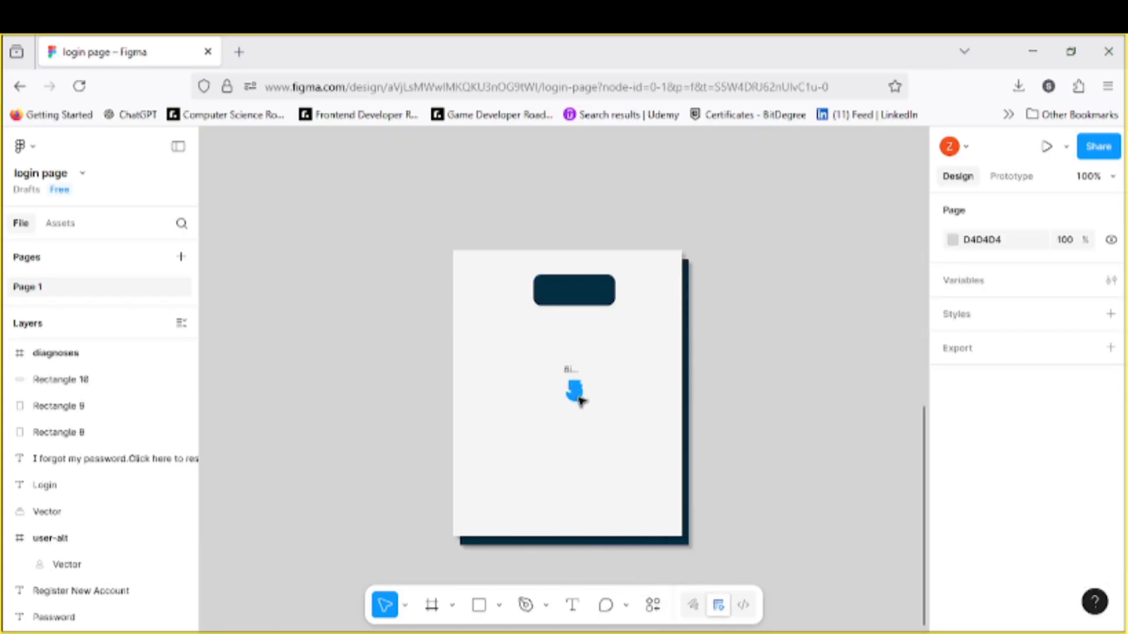
Step: Fill the 5-shaped icon with white and place it in the middle of the navy rounded rectangle
{"action": "left_click", "coordinate": [575, 392]}
{"action": "left_click", "coordinate": [953, 612]}
{"action": "left_click", "coordinate": [747, 298]}
{"action": "left_click", "coordinate": [708, 334]}
{"action": "left_click_drag", "start_coordinate": [575, 394], "coordinate": [580, 293]}
{"action": "left_click", "coordinate": [741, 329]}
Step: Add the text "Login" below the icon badge in Inknut Antiqua at size 24
{"action": "left_click", "coordinate": [587, 347]}
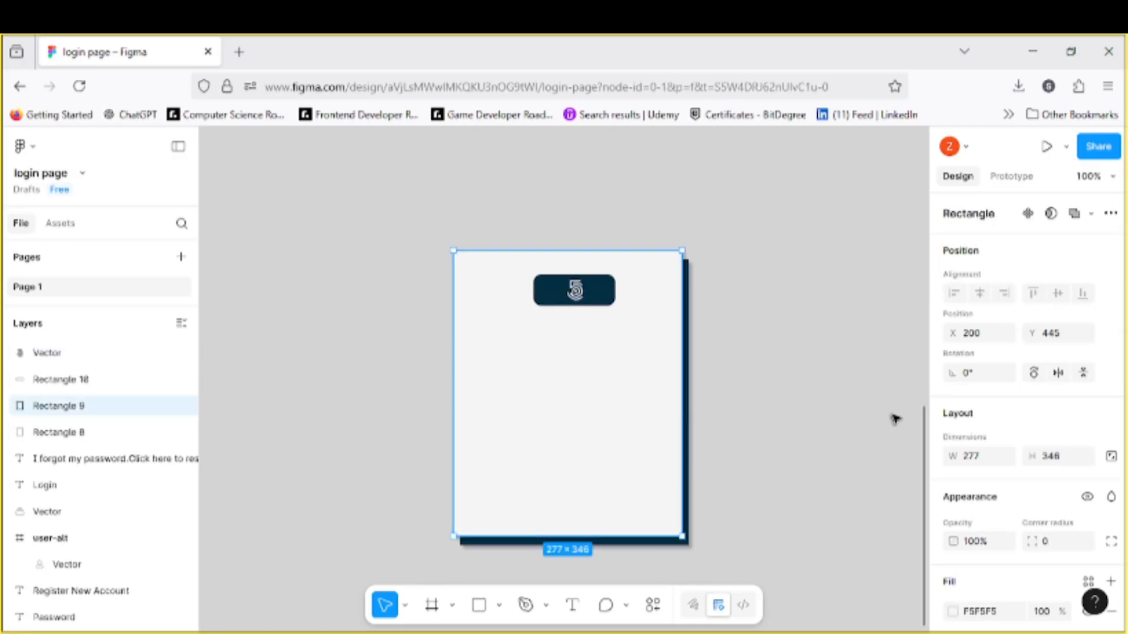
{"action": "left_click_drag", "start_coordinate": [493, 326], "coordinate": [644, 351]}
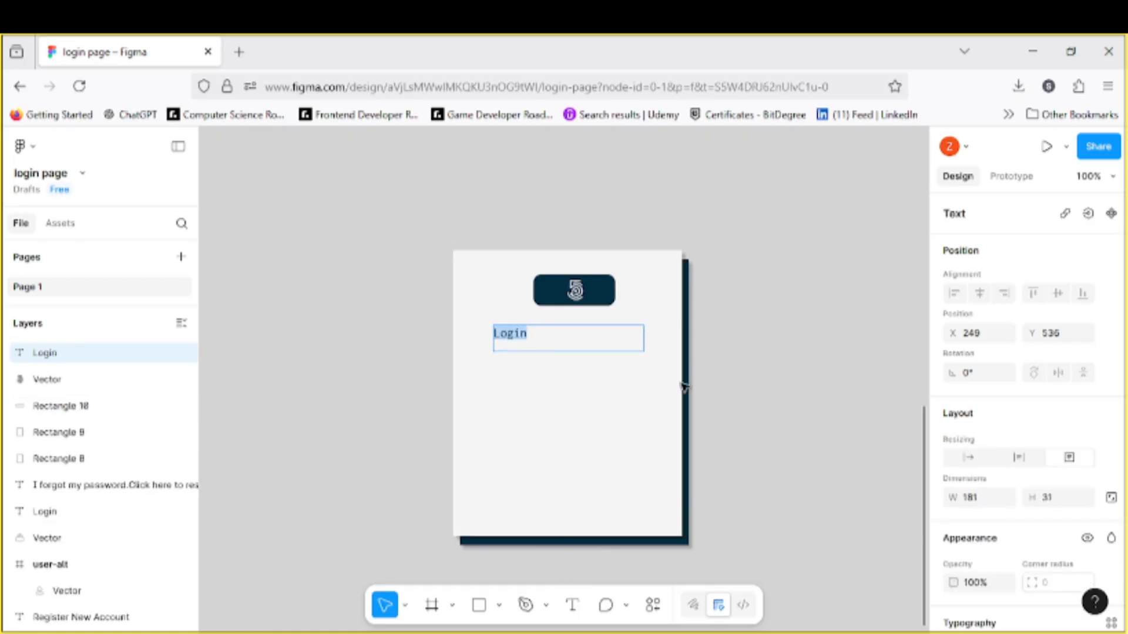
{"action": "scroll", "coordinate": [1028, 382], "scroll_direction": "down", "scroll_amount": 6}
{"action": "left_click", "coordinate": [1085, 331]}
{"action": "left_click", "coordinate": [1086, 371]}
{"action": "left_click", "coordinate": [1013, 306]}
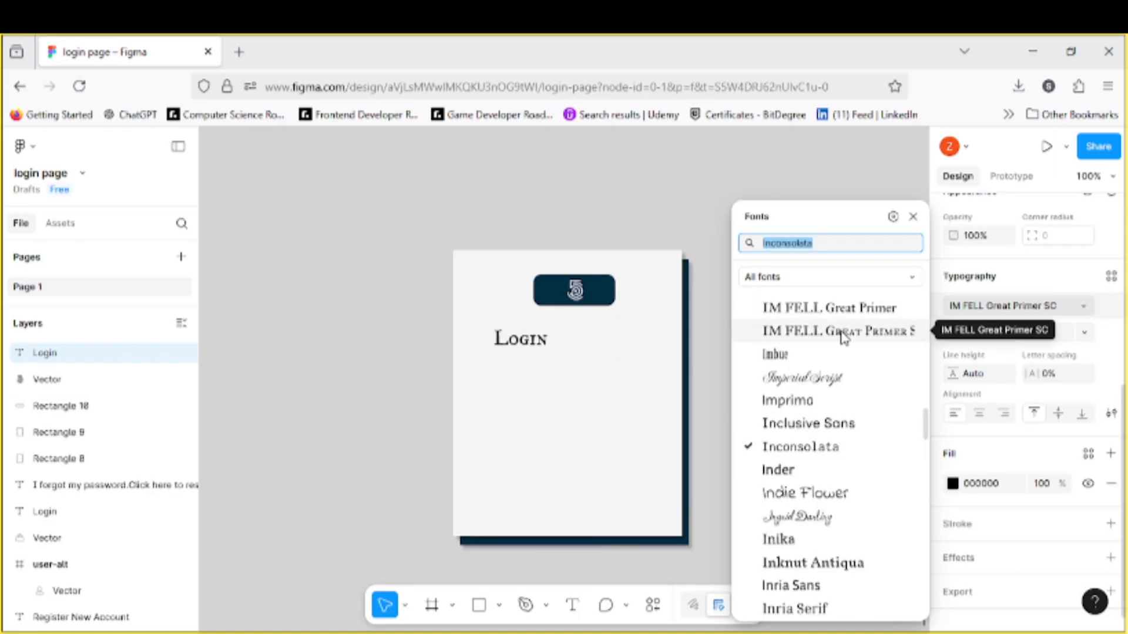
{"action": "left_click", "coordinate": [813, 563]}
{"action": "key", "text": "Escape"}
{"action": "key", "text": "Escape"}
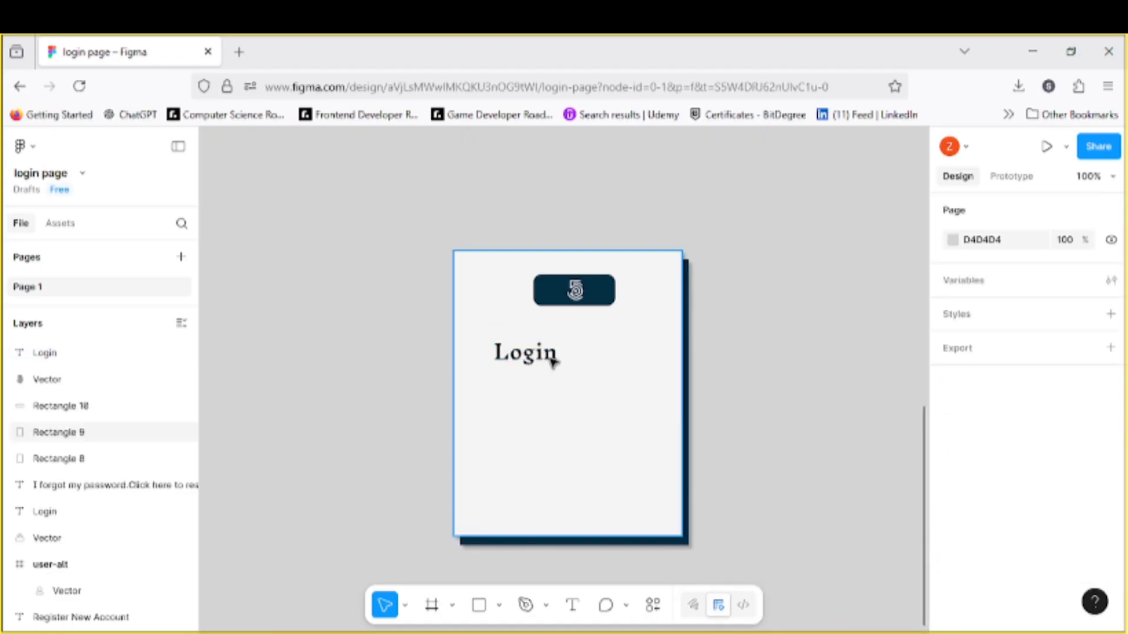
Step: Move the Login text directly under the badge, and narrow the badge to about 78 × 38, centred on the card
{"action": "left_click", "coordinate": [528, 358]}
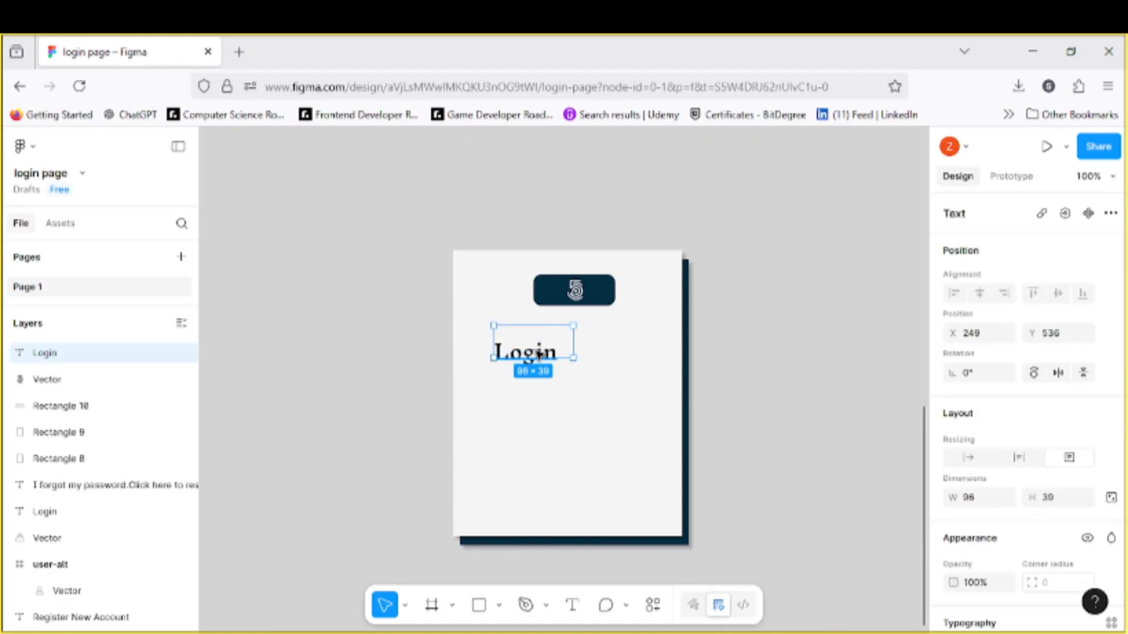
{"action": "left_click_drag", "start_coordinate": [538, 355], "coordinate": [582, 347]}
{"action": "left_click", "coordinate": [607, 292]}
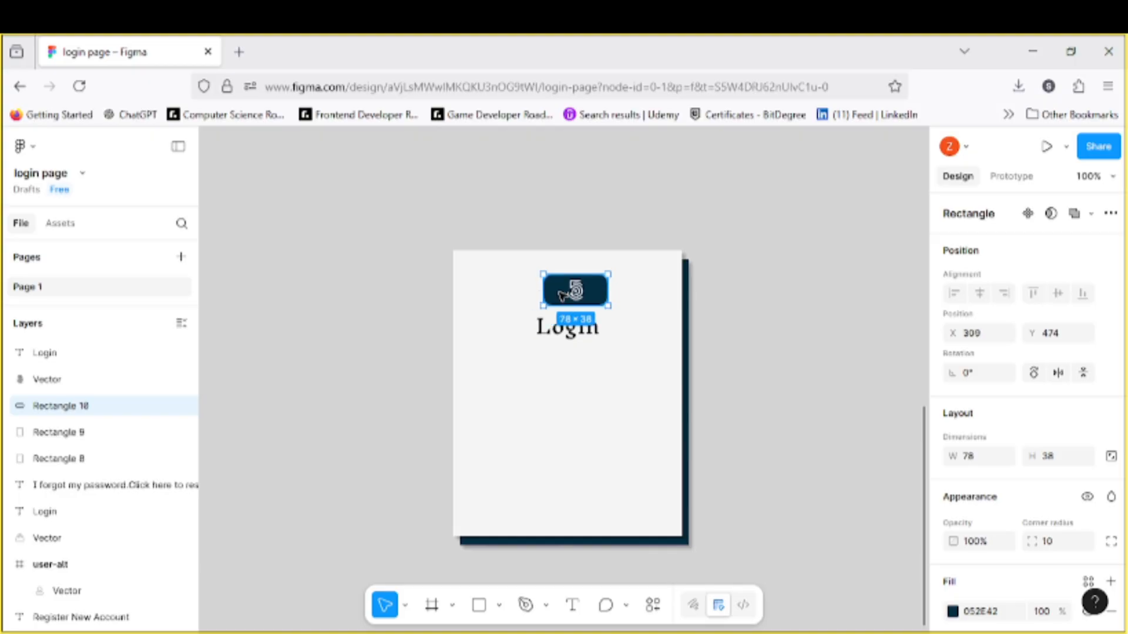
{"action": "left_click_drag", "start_coordinate": [559, 292], "coordinate": [568, 291]}
Step: Move the Login text slightly closer to the badge and narrow its text box to about 79 × 39
{"action": "left_click", "coordinate": [567, 311]}
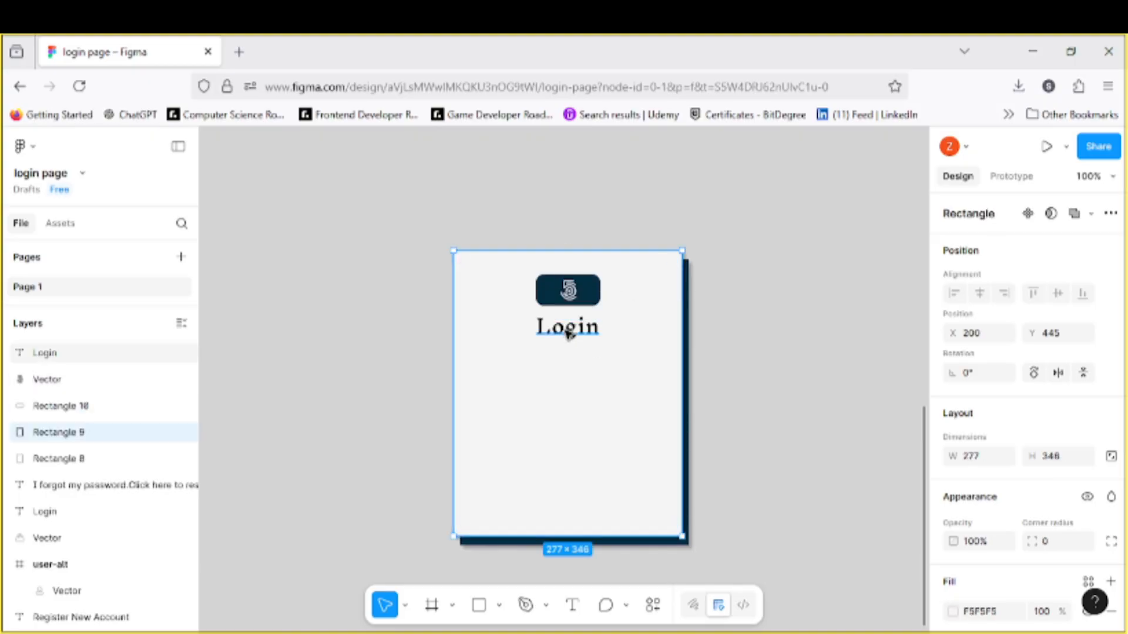
{"action": "left_click_drag", "start_coordinate": [567, 335], "coordinate": [568, 330]}
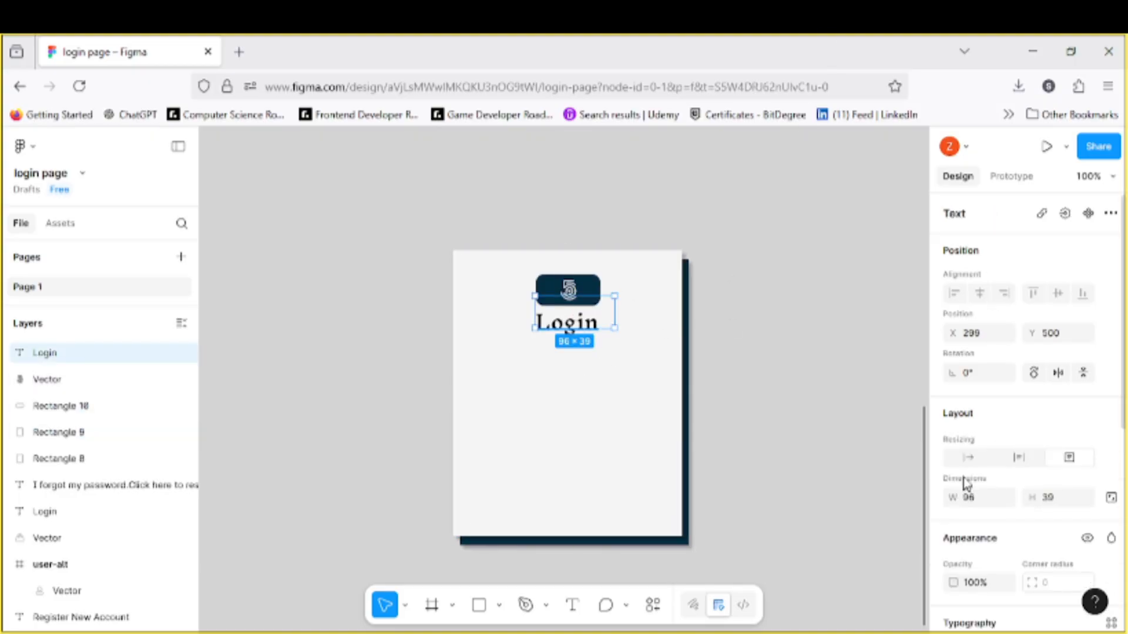
{"action": "scroll", "coordinate": [964, 484], "scroll_direction": "down", "scroll_amount": 2}
{"action": "left_click_drag", "start_coordinate": [569, 328], "coordinate": [567, 323]}
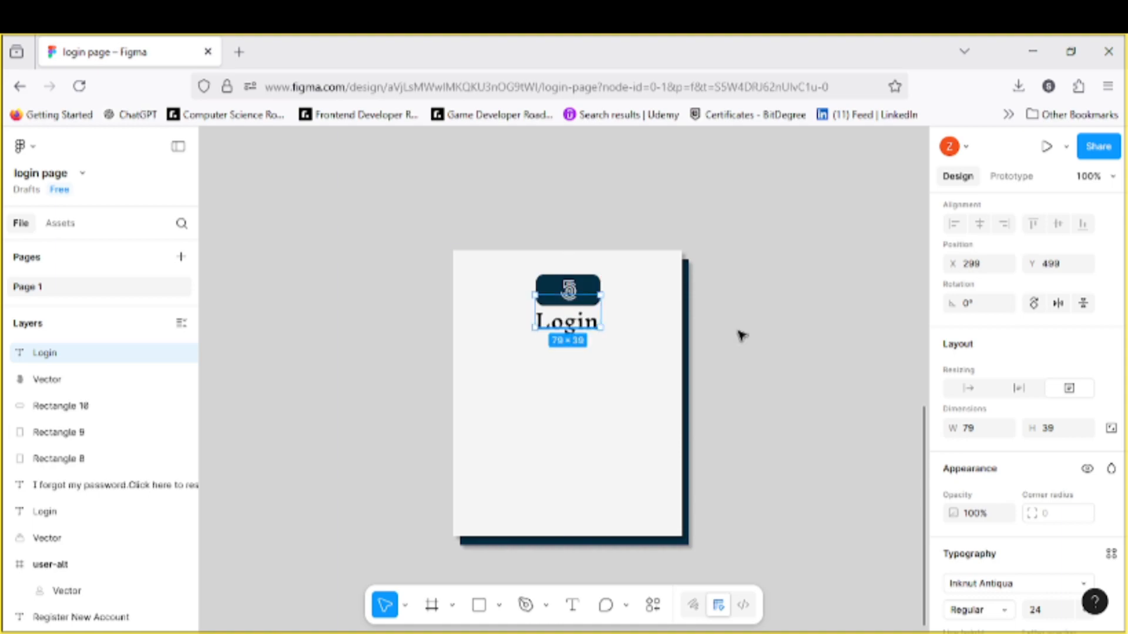
Step: Fill the Login text with the dark navy sampled from the rectangle behind the card
{"action": "scroll", "coordinate": [1003, 520], "scroll_direction": "down", "scroll_amount": 5}
{"action": "left_click", "coordinate": [952, 483]}
{"action": "left_click", "coordinate": [680, 541]}
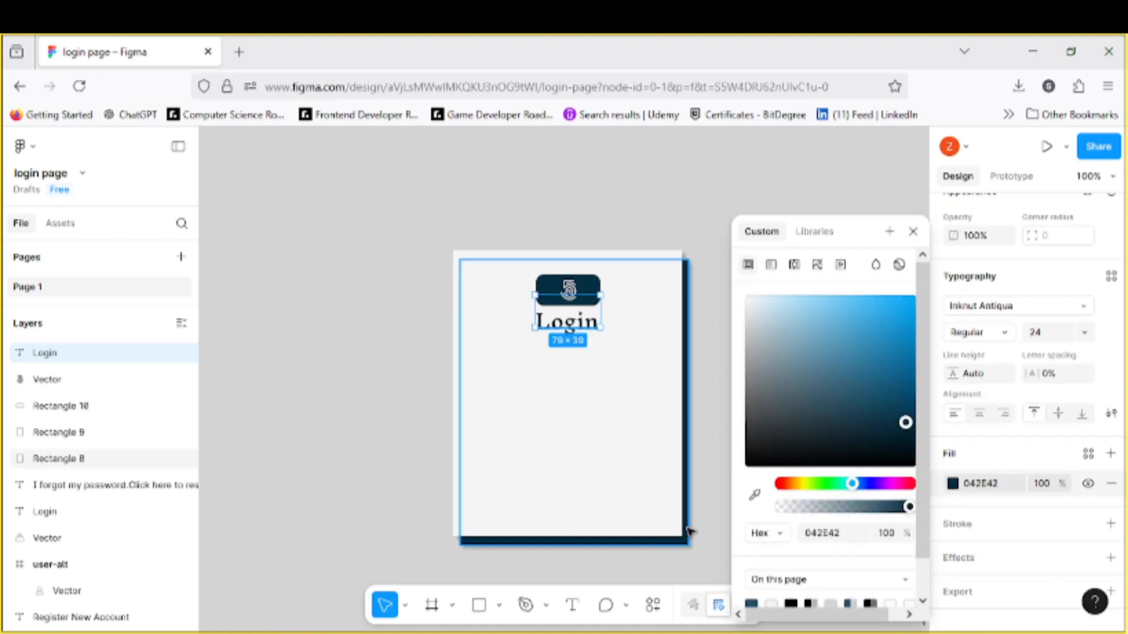
{"action": "left_click", "coordinate": [868, 483]}
{"action": "scroll", "coordinate": [918, 464], "scroll_direction": "down", "scroll_amount": 1}
{"action": "left_click", "coordinate": [754, 456]}
{"action": "left_click", "coordinate": [686, 521]}
{"action": "left_click", "coordinate": [714, 423]}
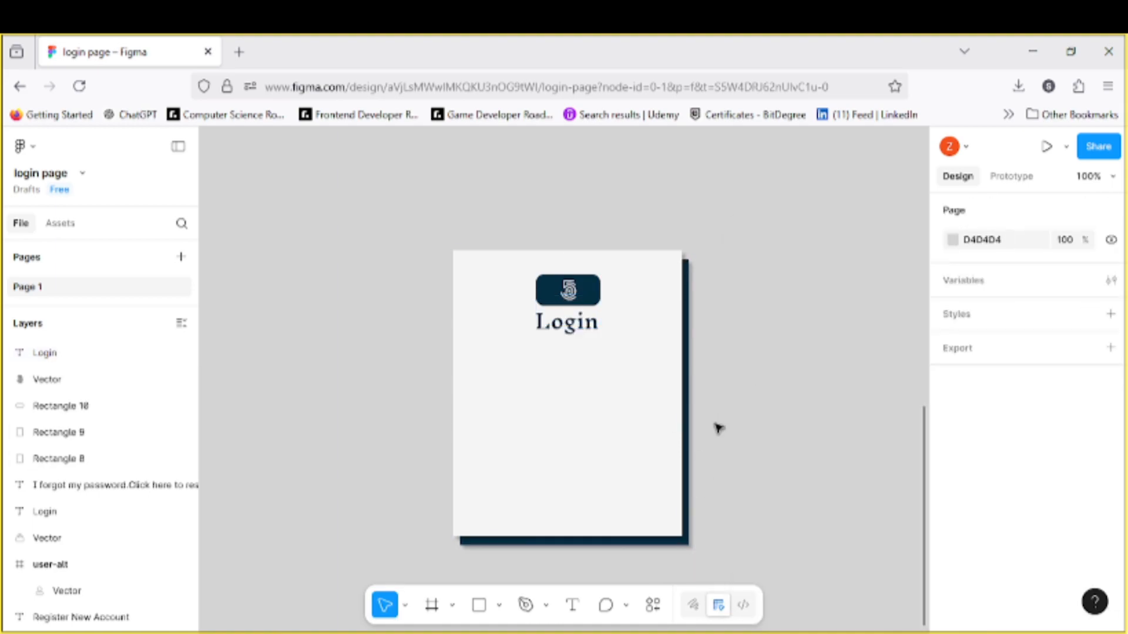
Step: Add a drop shadow to the Login text
{"action": "left_click", "coordinate": [569, 321]}
{"action": "scroll", "coordinate": [869, 464], "scroll_direction": "down", "scroll_amount": 1}
{"action": "scroll", "coordinate": [968, 515], "scroll_direction": "down", "scroll_amount": 5}
{"action": "left_click", "coordinate": [1110, 542]}
{"action": "left_click", "coordinate": [952, 572]}
{"action": "left_click", "coordinate": [714, 334]}
Step: Add a drop shadow to the navy icon badge
{"action": "left_click", "coordinate": [589, 286]}
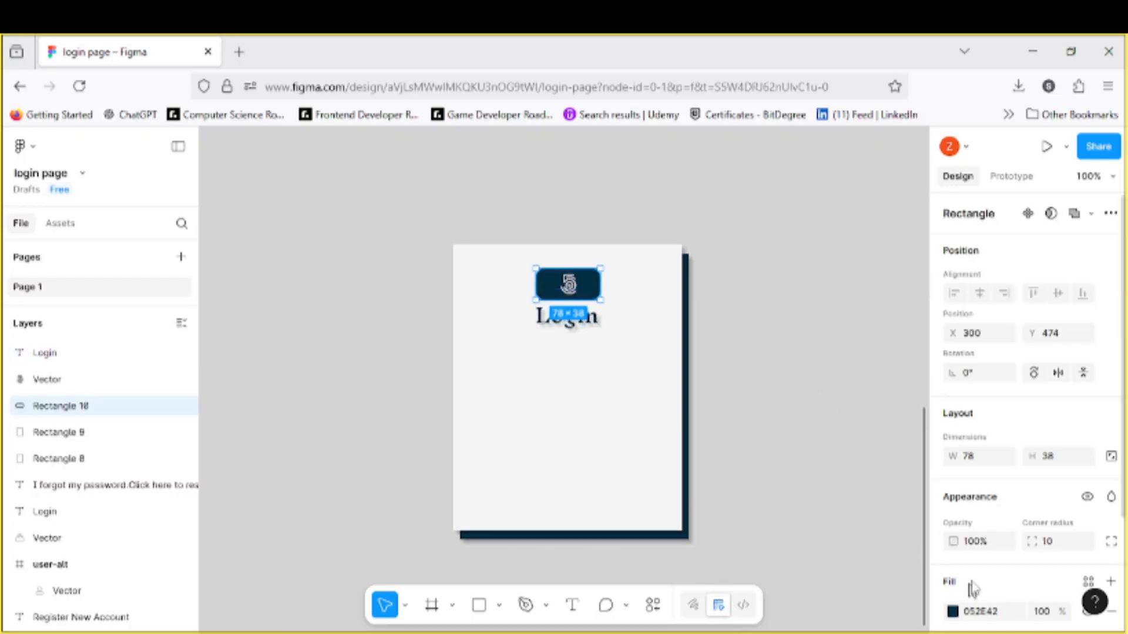
{"action": "scroll", "coordinate": [972, 590], "scroll_direction": "down", "scroll_amount": 5}
{"action": "left_click", "coordinate": [1110, 542]}
{"action": "left_click", "coordinate": [952, 572]}
{"action": "left_click", "coordinate": [696, 302]}
Step: Add the text "Sign in your account" at size 15 below the Login heading
{"action": "left_click", "coordinate": [572, 605]}
{"action": "left_click", "coordinate": [497, 340]}
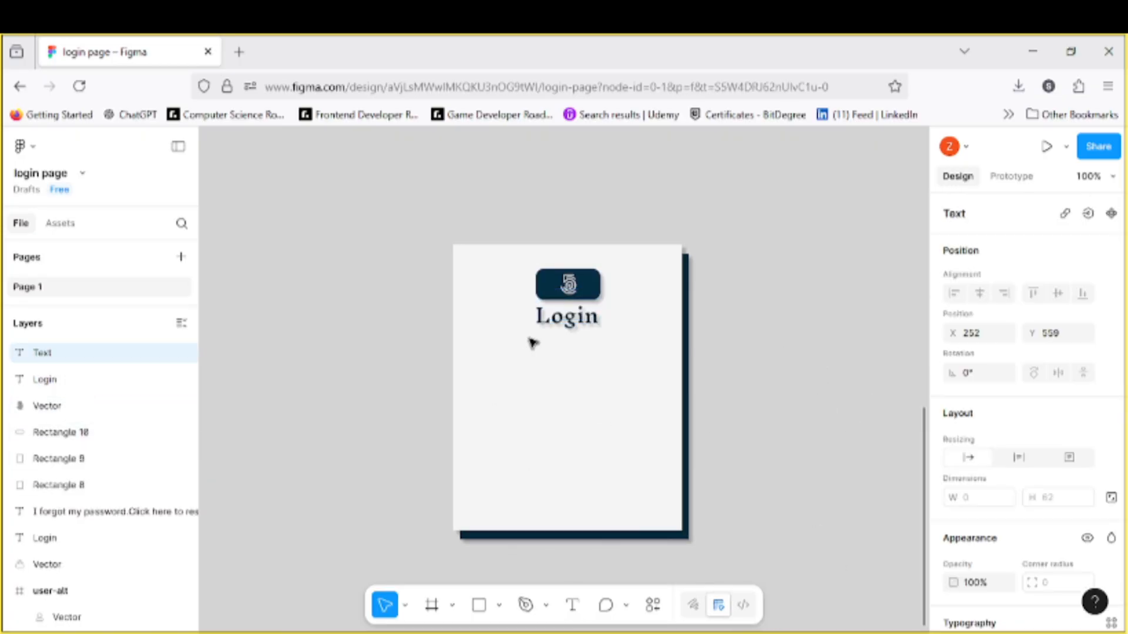
{"action": "left_click", "coordinate": [1084, 402]}
{"action": "left_click", "coordinate": [1052, 331]}
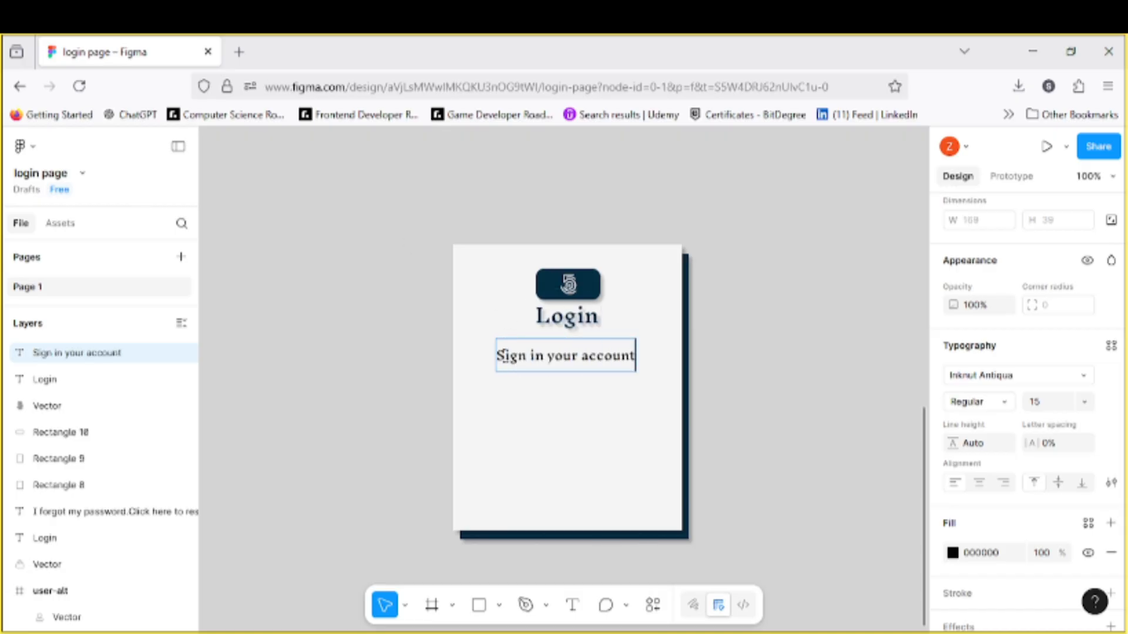
Step: Change the font of the "Sign in your account" text to Inclusive Sans
{"action": "left_click_drag", "start_coordinate": [501, 355], "coordinate": [635, 355]}
{"action": "scroll", "coordinate": [994, 493], "scroll_direction": "down", "scroll_amount": 2}
{"action": "left_click", "coordinate": [1084, 290]}
{"action": "left_click", "coordinate": [845, 307]}
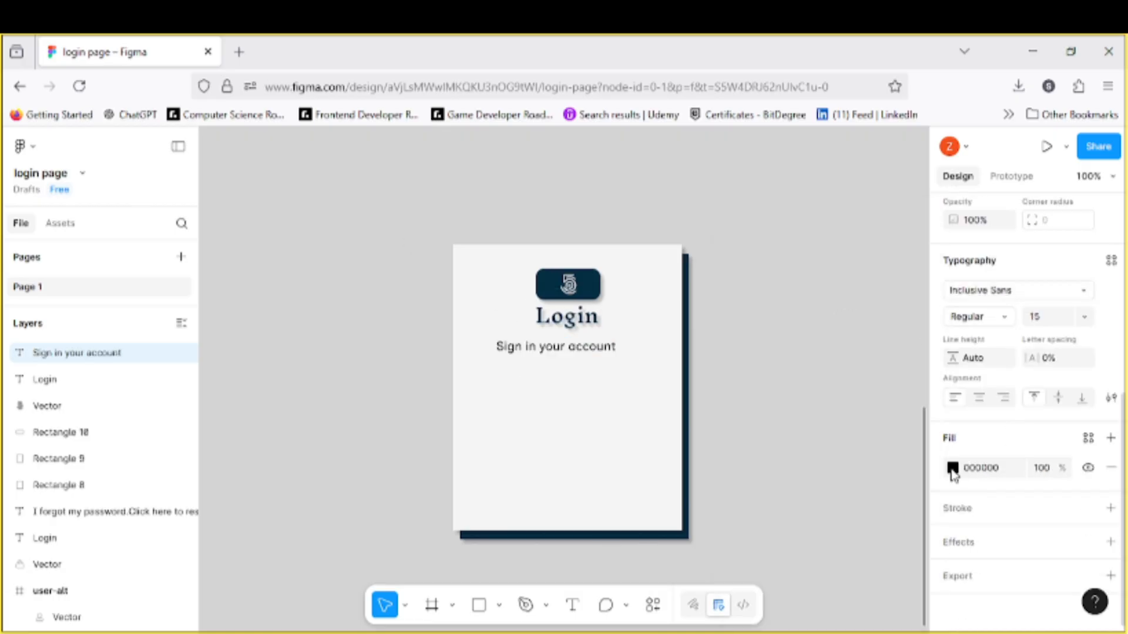
Step: Slightly lower the fill opacity of "Sign in your account" and centre the text just beneath the Login heading
{"action": "left_click", "coordinate": [952, 468]}
{"action": "left_click", "coordinate": [908, 507]}
{"action": "left_click_drag", "start_coordinate": [584, 351], "coordinate": [592, 346]}
Step: Draw a field rectangle about 234 × 37 below the subtitle and fill it with sampled navy 04293A
{"action": "left_click", "coordinate": [658, 429]}
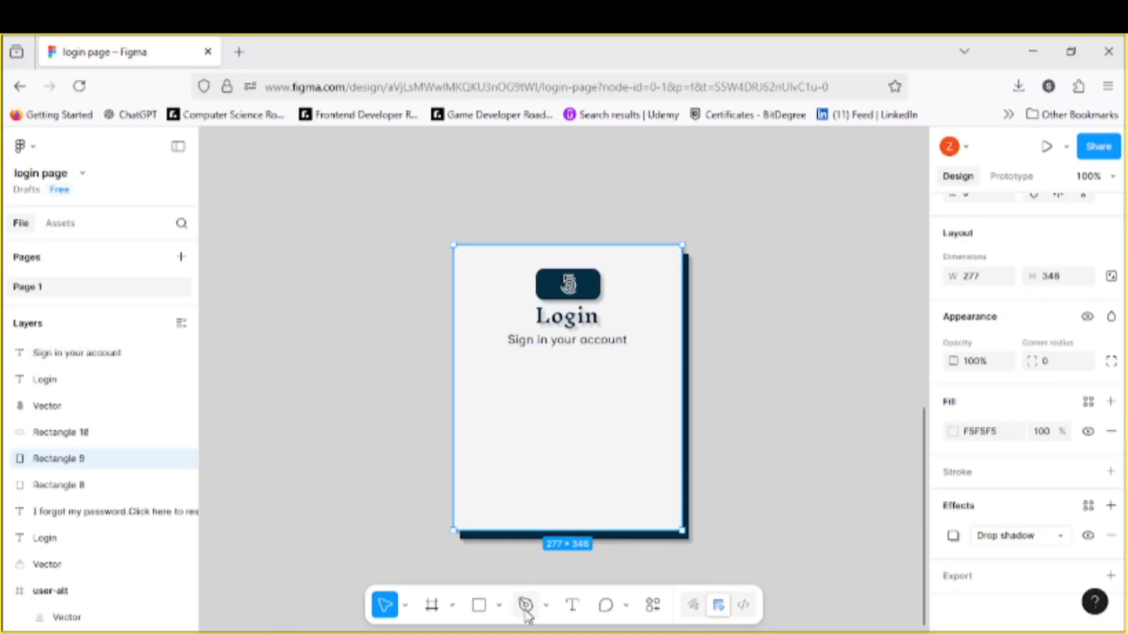
{"action": "mouse_move", "coordinate": [472, 366]}
{"action": "left_mouse_down"}
{"action": "mouse_move", "coordinate": [664, 396]}
{"action": "mouse_move", "coordinate": [609, 374]}
{"action": "left_mouse_up"}
{"action": "left_click", "coordinate": [952, 468]}
{"action": "left_click", "coordinate": [755, 495]}
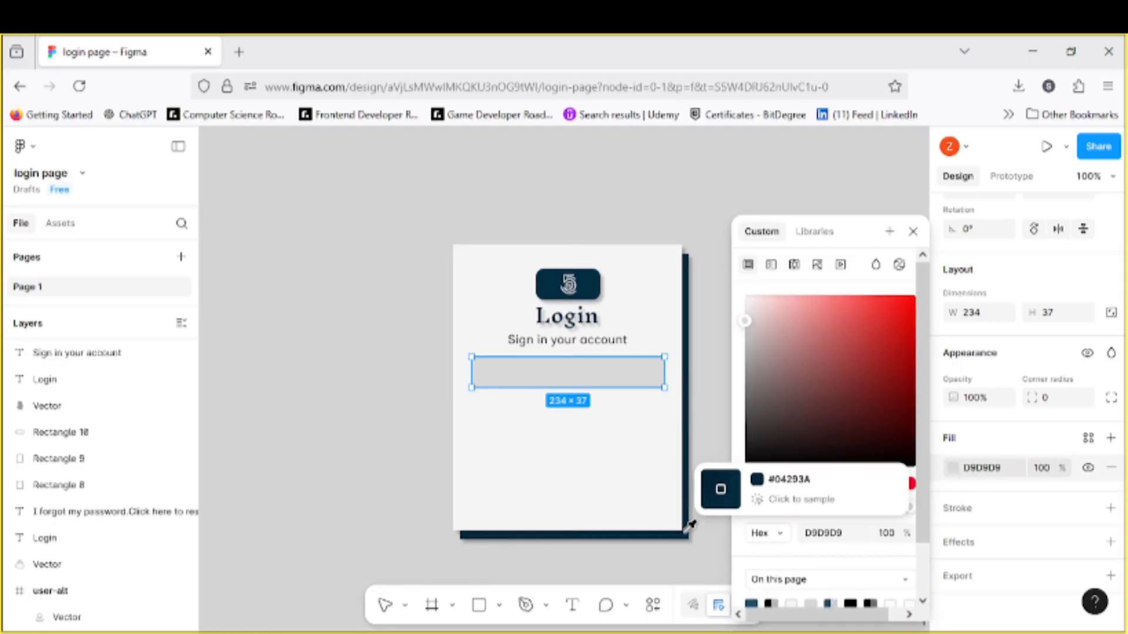
{"action": "left_click", "coordinate": [686, 526]}
Step: Lower the fill opacity of the field rectangle to 37%
{"action": "left_click", "coordinate": [952, 468]}
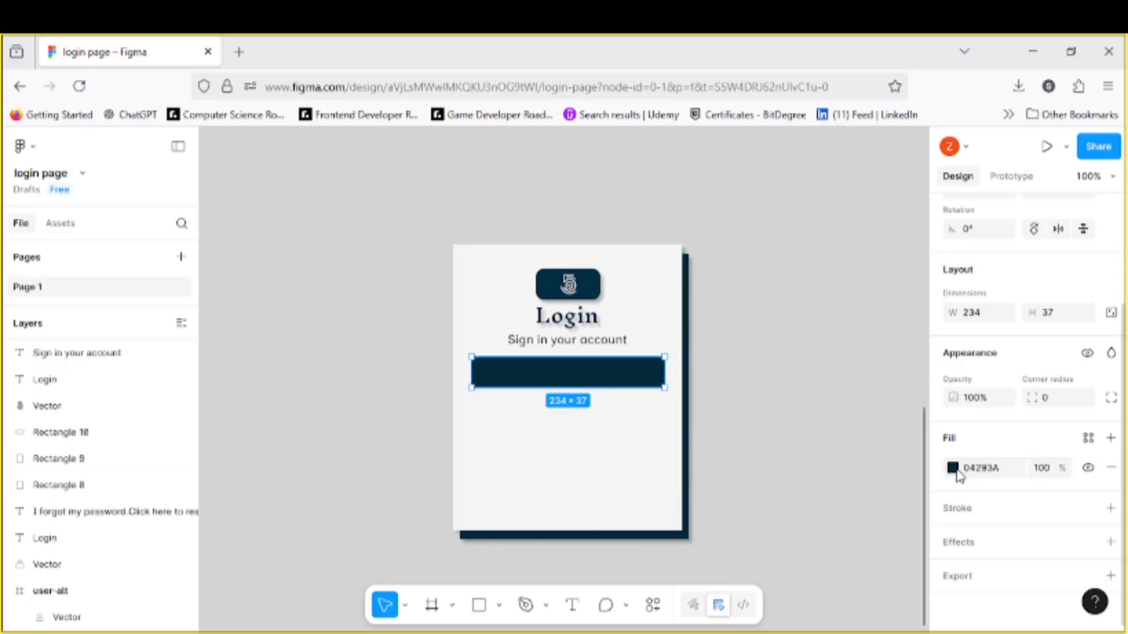
{"action": "left_click", "coordinate": [952, 468]}
{"action": "left_click_drag", "start_coordinate": [908, 505], "coordinate": [828, 506]}
Step: Duplicate the field rectangle and place the copy directly below it with a small gap
{"action": "left_click", "coordinate": [579, 377]}
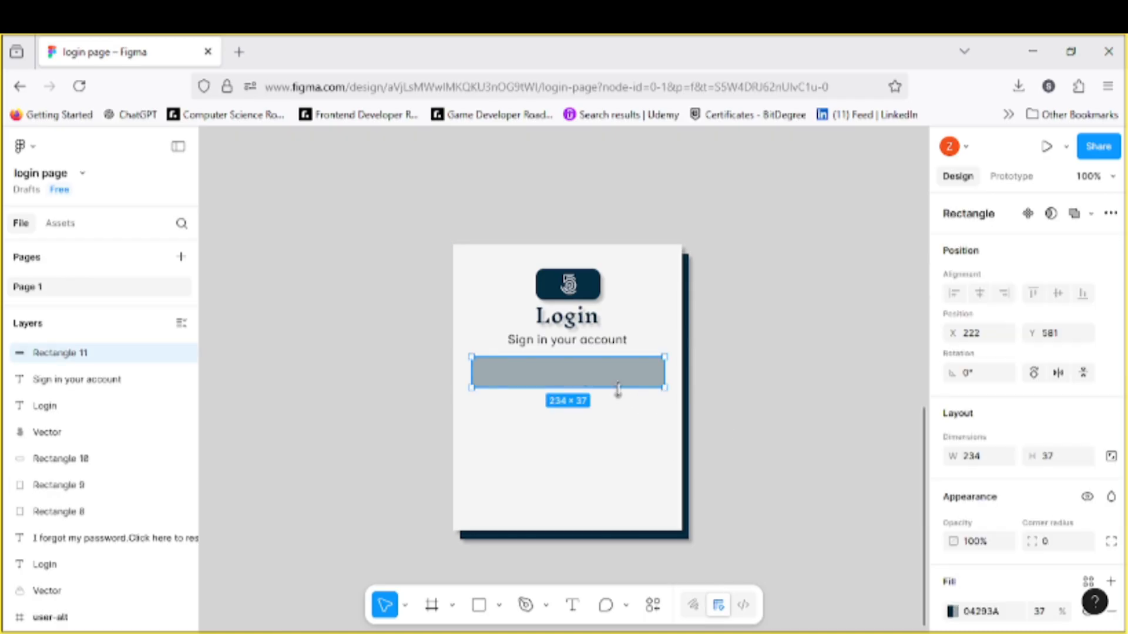
{"action": "key", "text": "ctrl+d"}
{"action": "left_click_drag", "start_coordinate": [609, 380], "coordinate": [607, 420]}
Step: Duplicate the "Sign in your account" text and place the copy on the upper field rectangle
{"action": "left_click", "coordinate": [603, 346]}
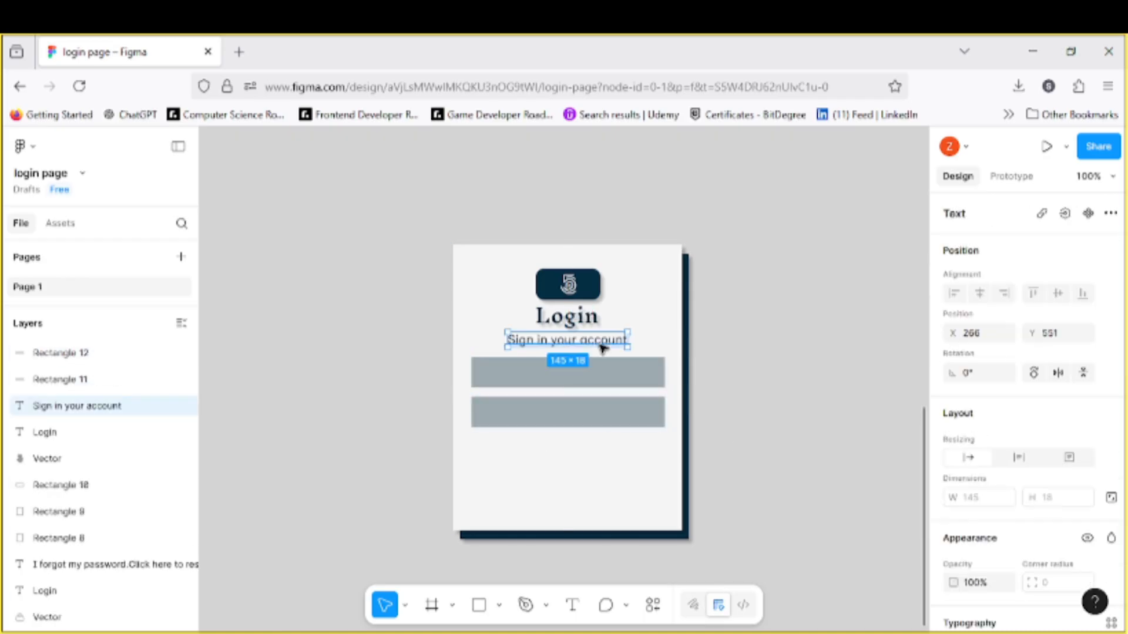
{"action": "key", "text": "ctrl+d"}
{"action": "left_click_drag", "start_coordinate": [590, 344], "coordinate": [578, 377]}
Step: Try to edit the copied subtitle text on the upper field rectangle
{"action": "double_click", "coordinate": [607, 377]}
{"action": "key", "text": "Escape"}
{"action": "key", "text": "Escape"}
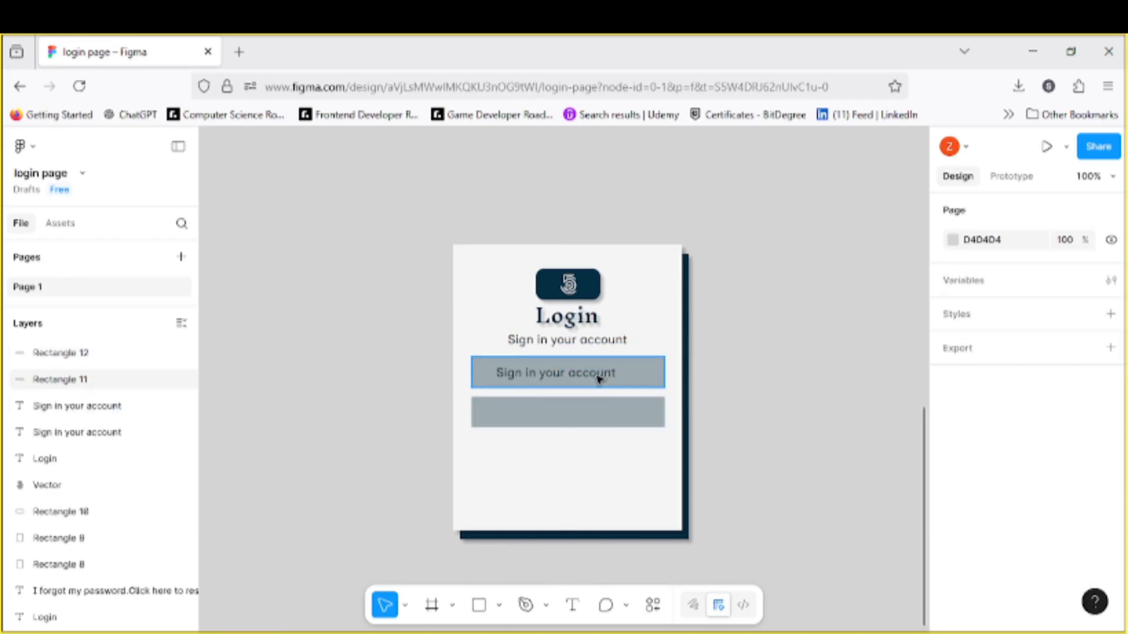
{"action": "double_click", "coordinate": [573, 377]}
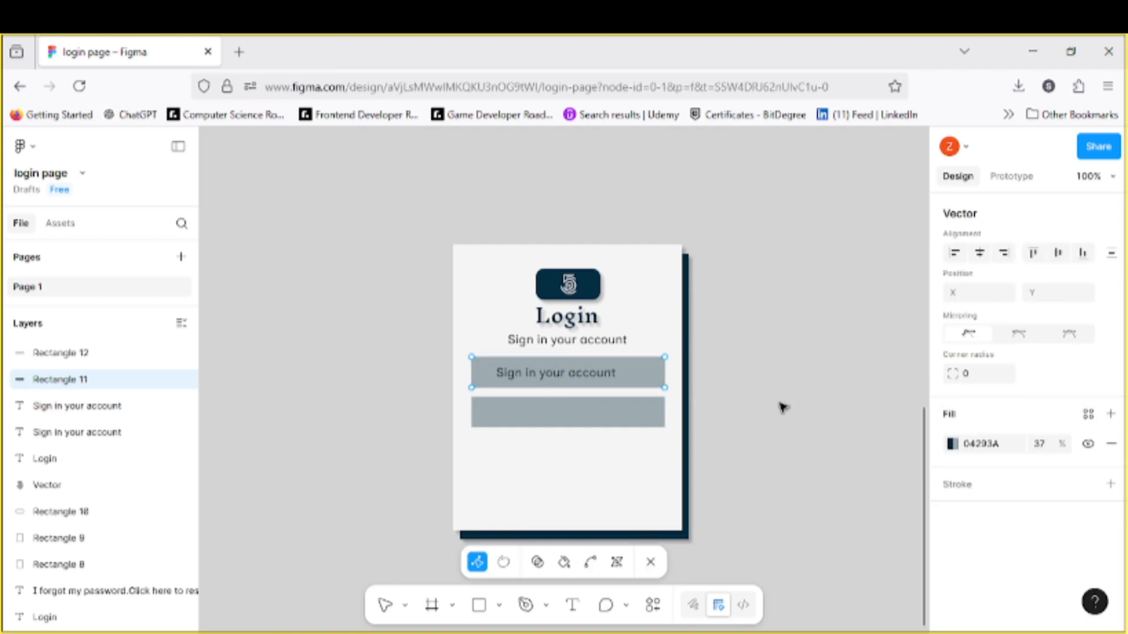
{"action": "key", "text": "Escape"}
{"action": "key", "text": "Return"}
{"action": "key", "text": "Escape"}
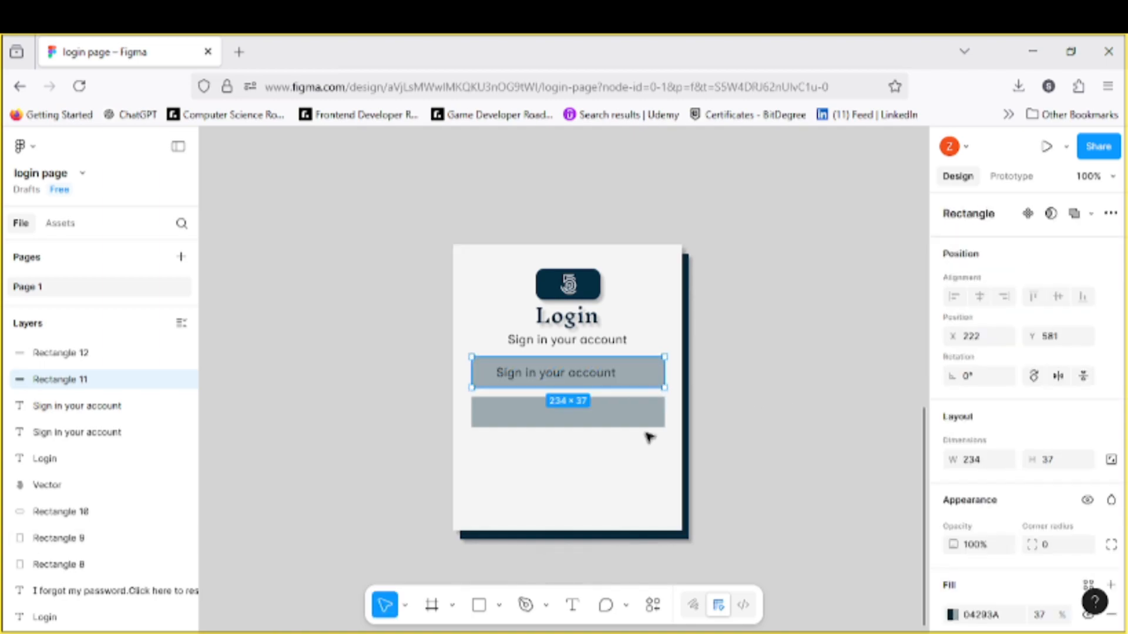
{"action": "double_click", "coordinate": [599, 377]}
{"action": "left_click", "coordinate": [788, 405]}
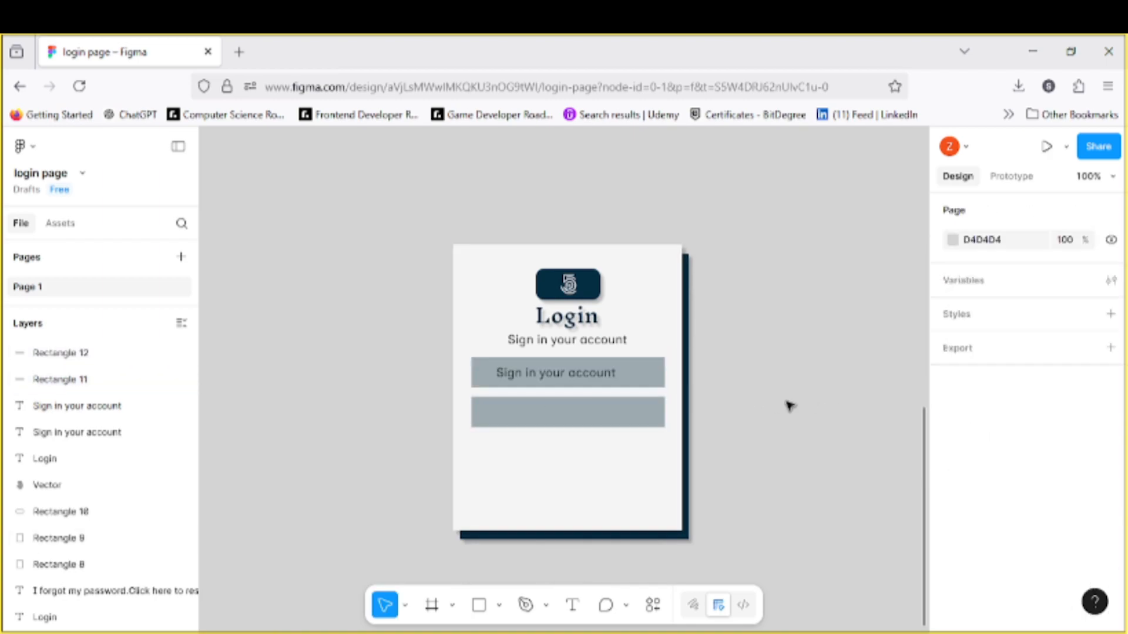
Step: Delete the upper field rectangle with its copied text and put a duplicate of the lower rectangle in its place
{"action": "left_click", "coordinate": [604, 383]}
{"action": "key", "text": "Delete"}
{"action": "left_click", "coordinate": [601, 382]}
{"action": "key", "text": "Delete"}
{"action": "left_click", "coordinate": [589, 418]}
{"action": "key", "text": "ctrl+d"}
{"action": "left_click_drag", "start_coordinate": [586, 417], "coordinate": [586, 389]}
Step: Add the text "Username" vertically centred on the upper field and the text "Password" on the lower field
{"action": "left_click", "coordinate": [502, 371]}
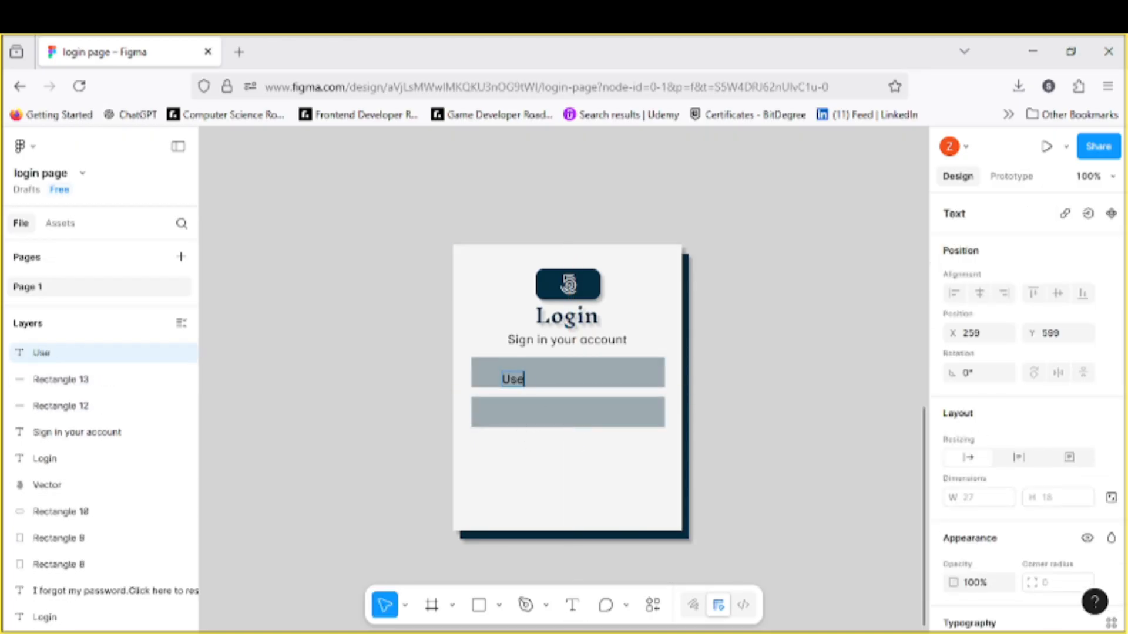
{"action": "left_click", "coordinate": [506, 419]}
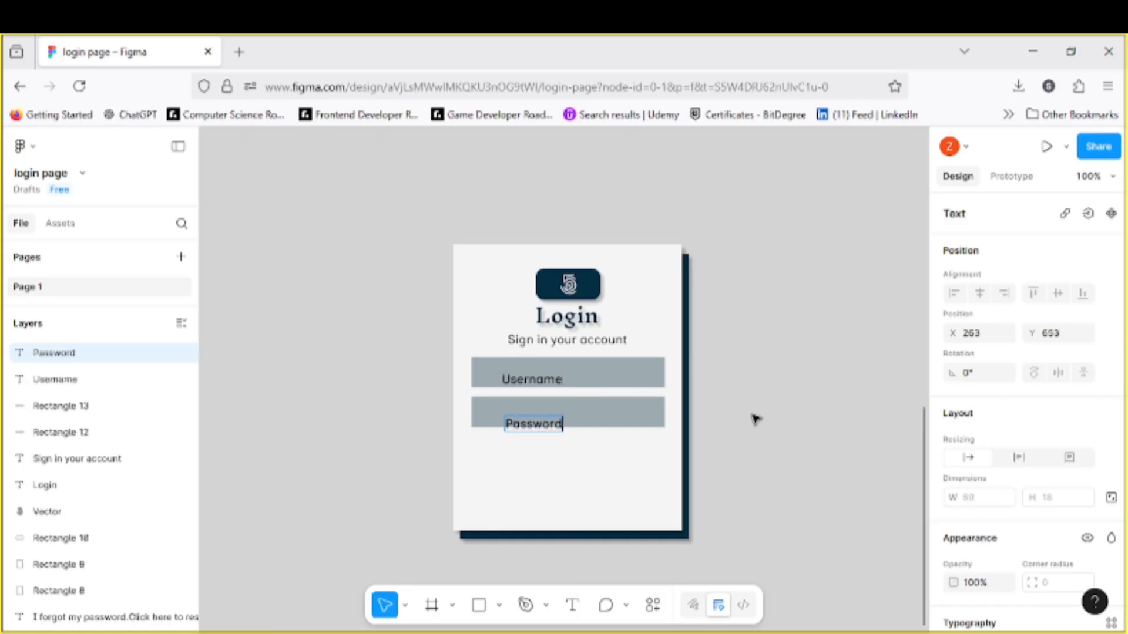
{"action": "left_click_drag", "start_coordinate": [533, 384], "coordinate": [535, 377]}
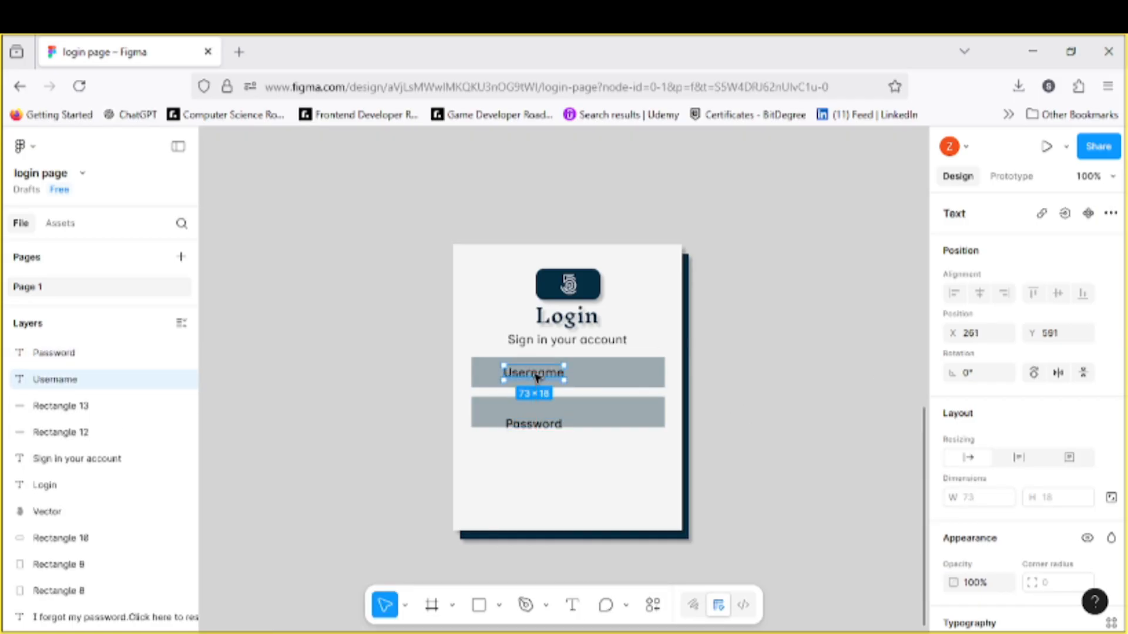
Step: Lower the Username label's fill opacity to about 62%
{"action": "scroll", "coordinate": [1022, 411], "scroll_direction": "down", "scroll_amount": 6}
{"action": "left_click", "coordinate": [952, 467]}
{"action": "left_click", "coordinate": [851, 508]}
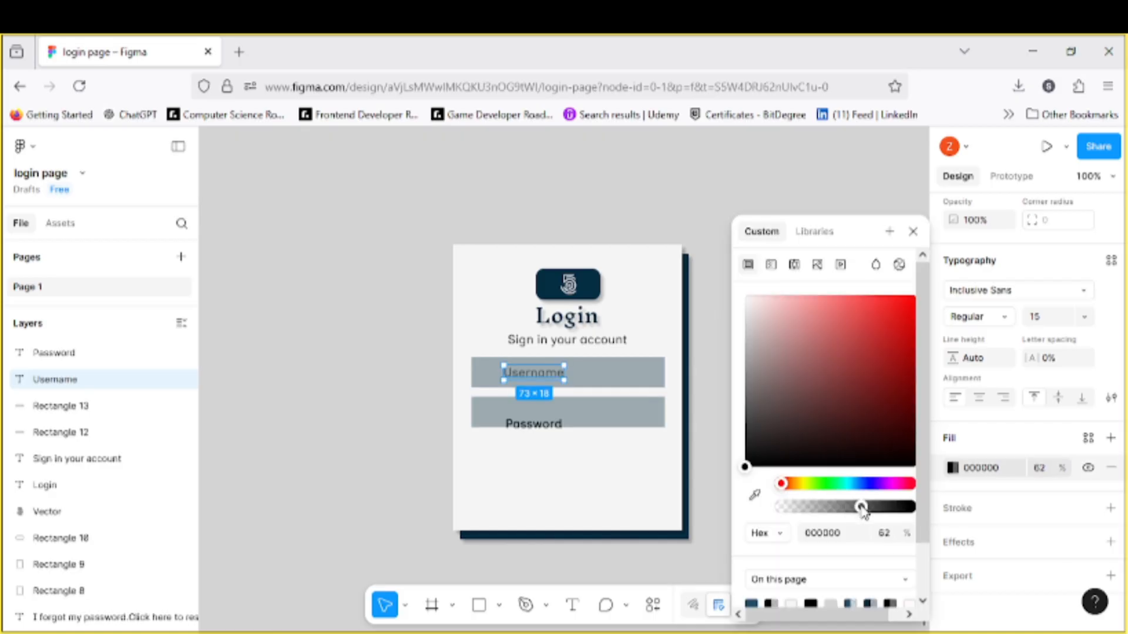
Step: Move the Password label up to the middle of its field and lower its fill opacity
{"action": "left_click_drag", "start_coordinate": [535, 430], "coordinate": [534, 421]}
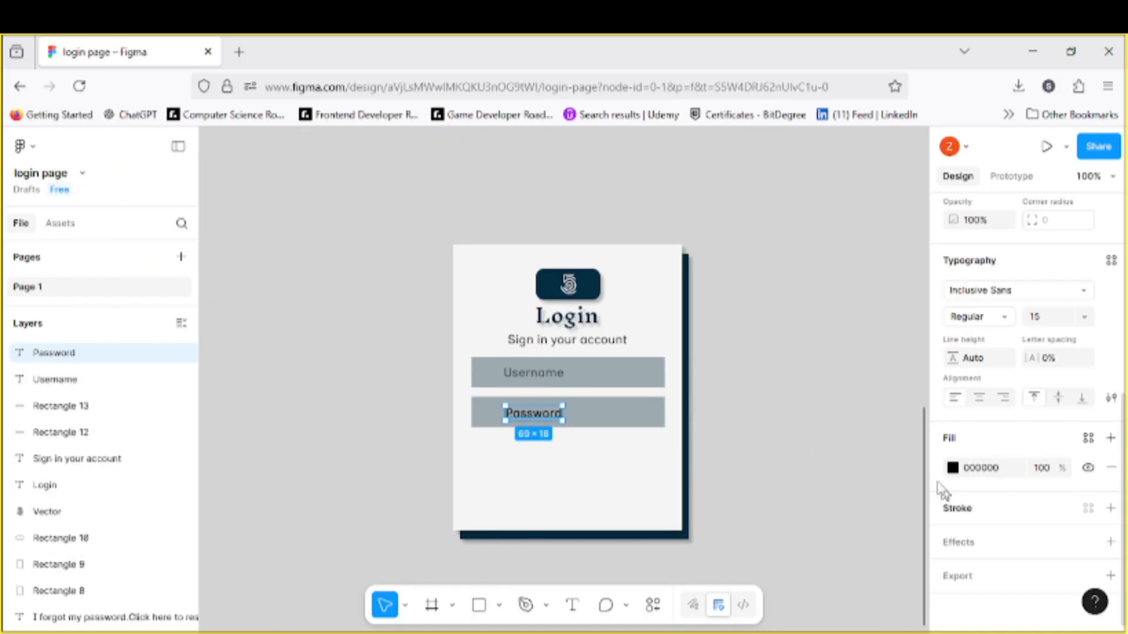
{"action": "left_click", "coordinate": [952, 468]}
{"action": "left_click", "coordinate": [716, 513]}
Step: Search the Font Awesome Icons plugin for "user" and insert the user-alt icon
{"action": "left_click", "coordinate": [481, 378]}
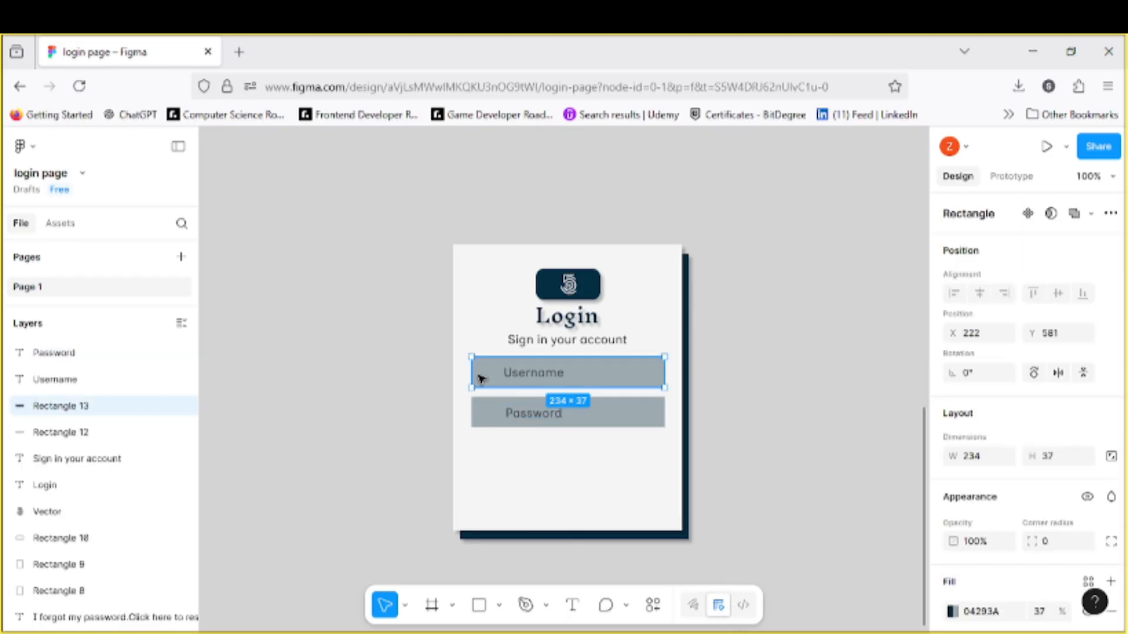
{"action": "scroll", "coordinate": [946, 542], "scroll_direction": "down", "scroll_amount": 3}
{"action": "right_click", "coordinate": [495, 379]}
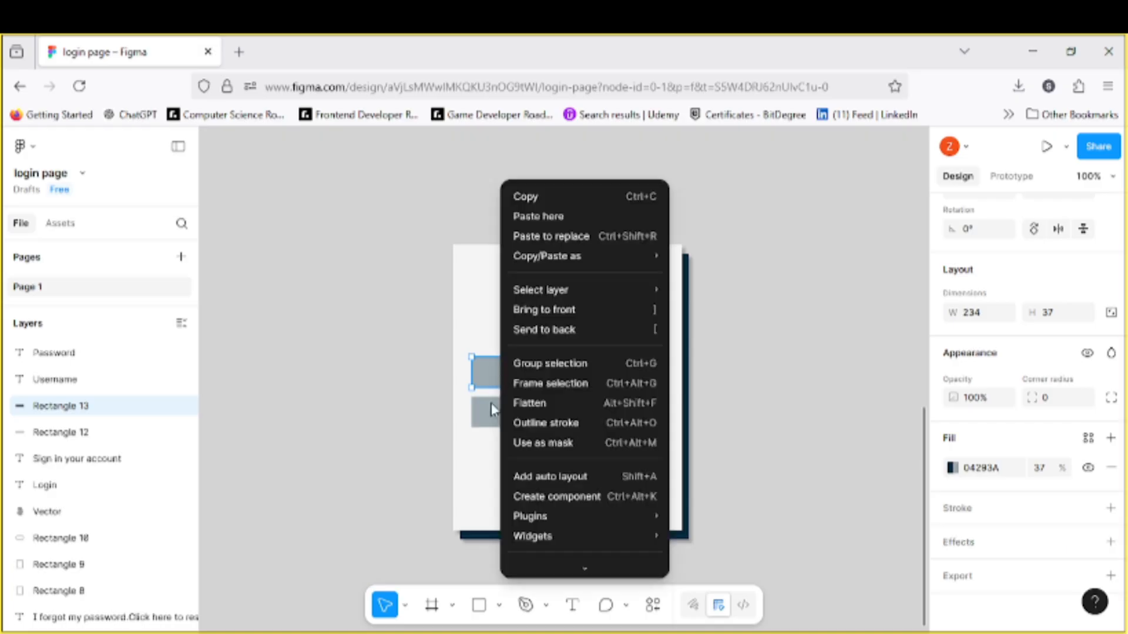
{"action": "mouse_move", "coordinate": [541, 516]}
{"action": "left_click", "coordinate": [702, 407]}
{"action": "scroll", "coordinate": [831, 502], "scroll_direction": "down", "scroll_amount": 5}
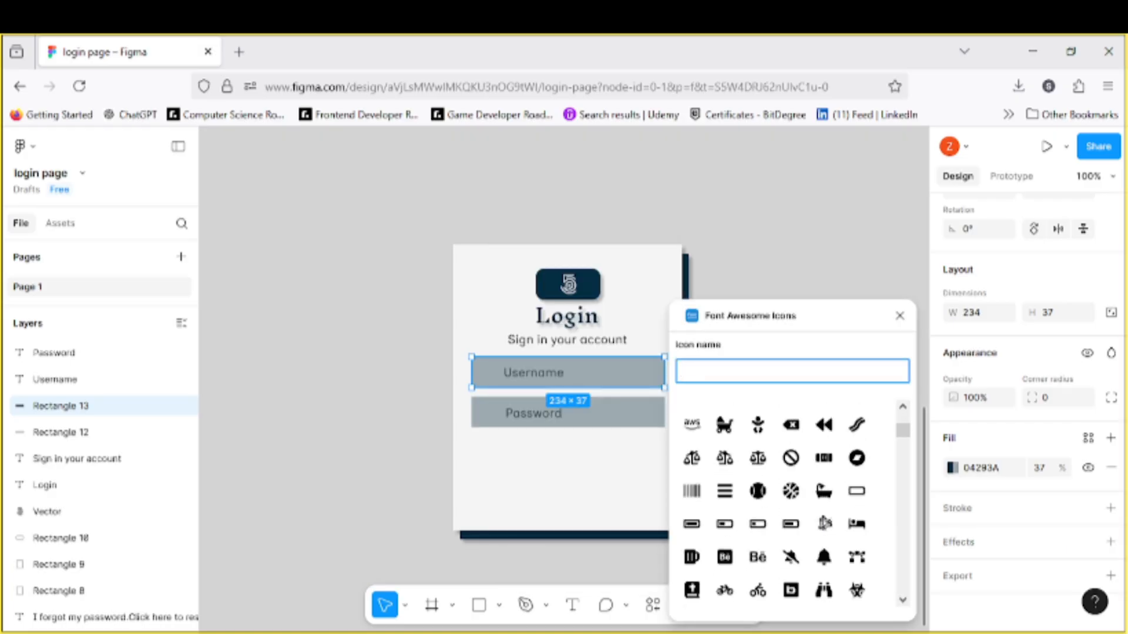
{"action": "type", "text": "user"}
{"action": "left_click", "coordinate": [695, 459]}
Step: Place the user icon before the Username label at about 21 × 21 and lower its fill opacity to 37%
{"action": "left_click_drag", "start_coordinate": [574, 392], "coordinate": [494, 365]}
{"action": "double_click", "coordinate": [485, 375]}
{"action": "left_click", "coordinate": [956, 471]}
{"action": "left_click_drag", "start_coordinate": [910, 510], "coordinate": [843, 511]}
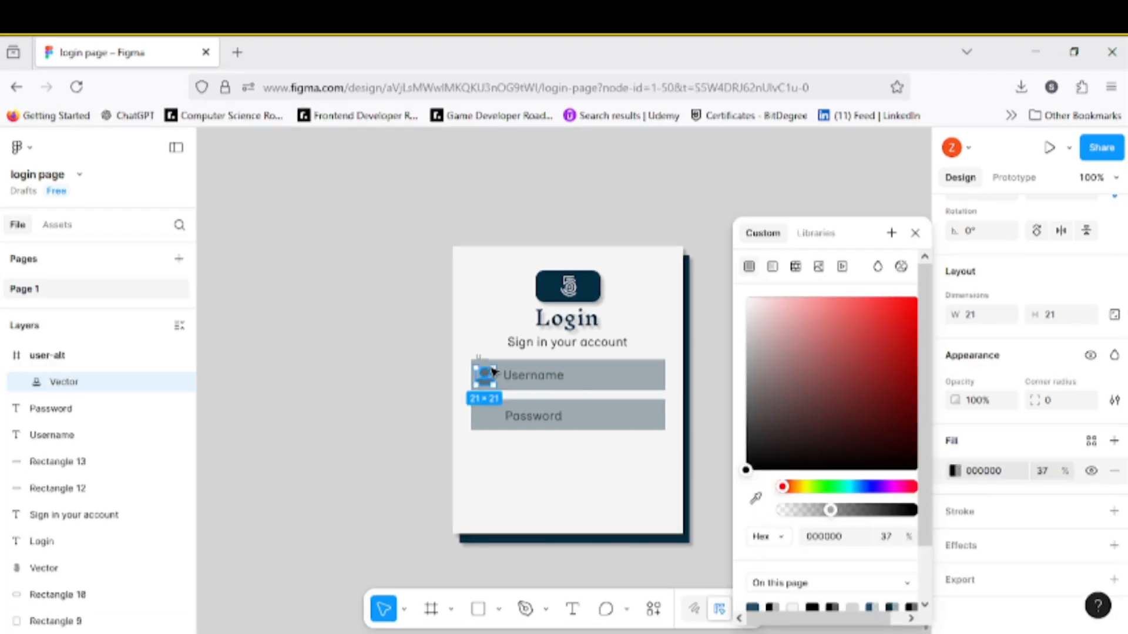
Step: Search the Font Awesome Icons plugin for "key" and insert the key icon
{"action": "right_click", "coordinate": [517, 412]}
{"action": "mouse_move", "coordinate": [519, 520]}
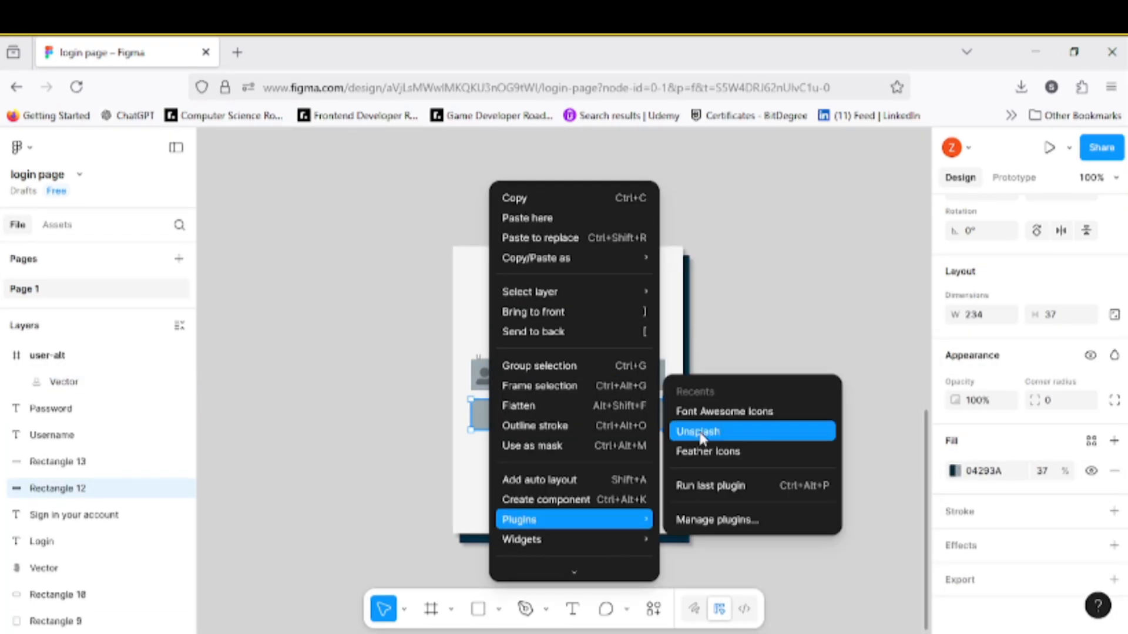
{"action": "left_click", "coordinate": [723, 408]}
{"action": "type", "text": "key"}
{"action": "left_click", "coordinate": [760, 425]}
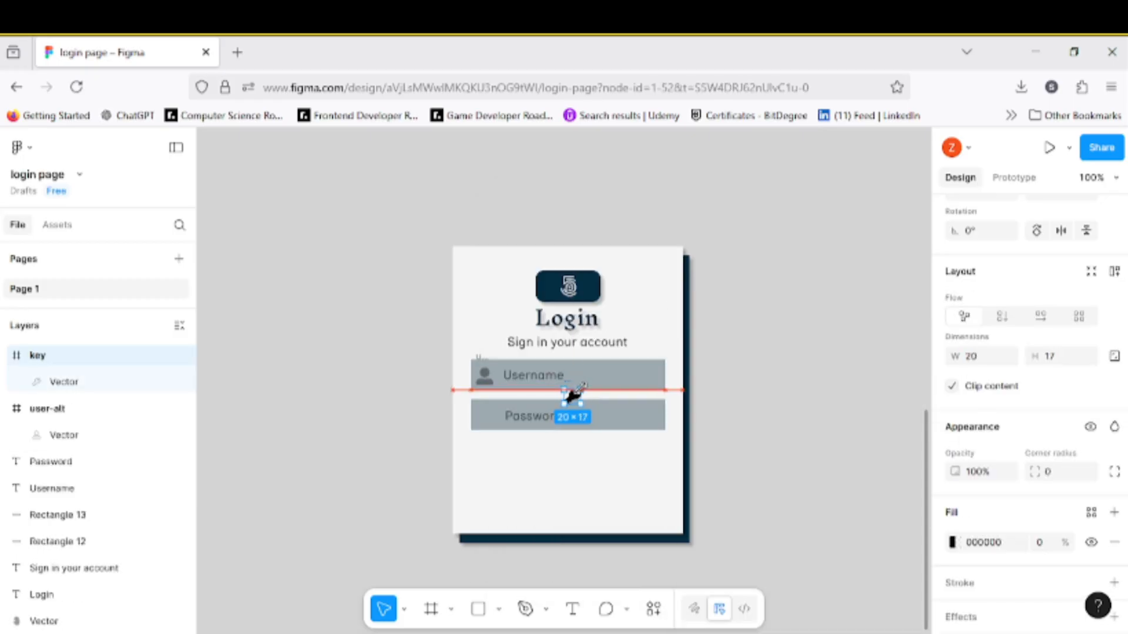
Step: Place the key icon before the Password label and lower its fill opacity to 29%
{"action": "left_click_drag", "start_coordinate": [491, 414], "coordinate": [482, 413]}
{"action": "left_click", "coordinate": [485, 414]}
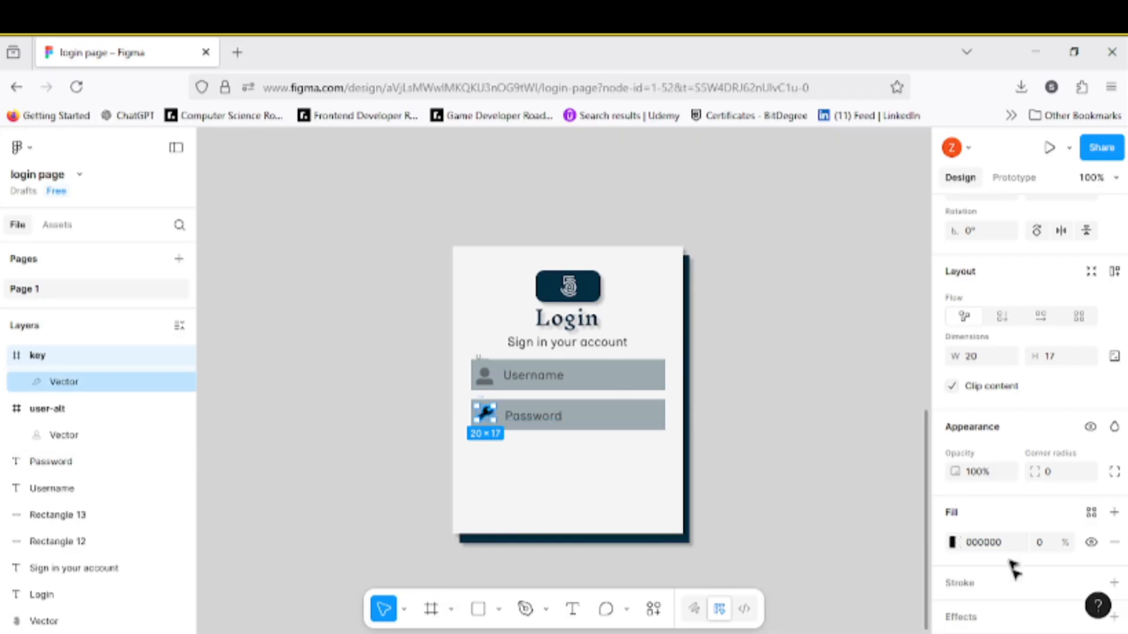
{"action": "left_click", "coordinate": [955, 471]}
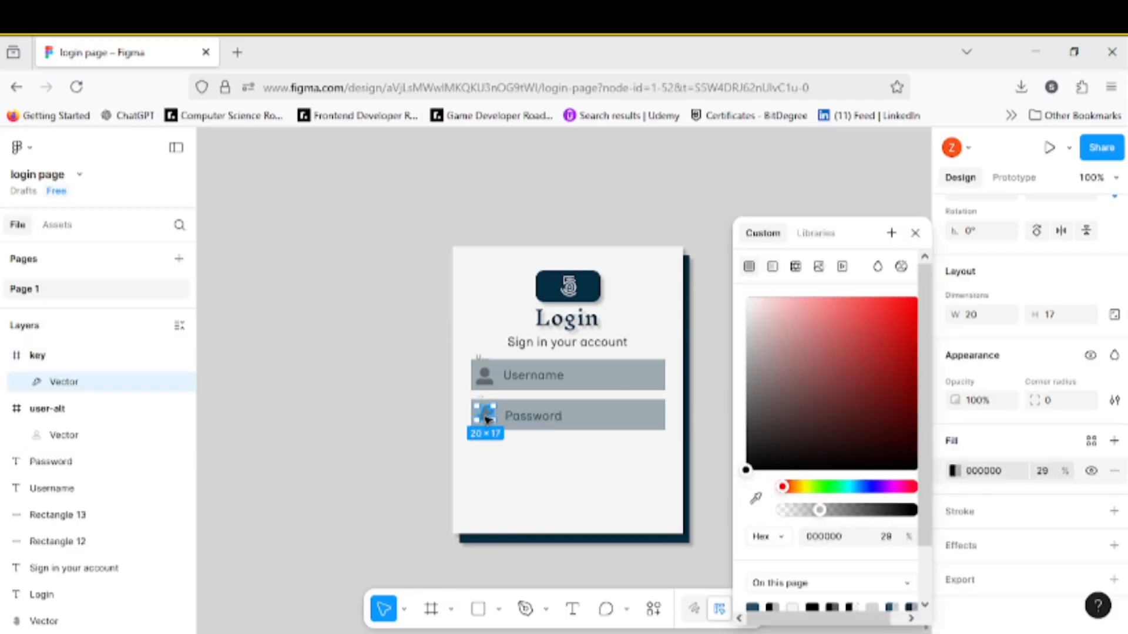
Step: Undo the insertion and styling of the key icon
{"action": "key", "text": "ctrl+z"}
{"action": "key", "text": "ctrl+z"}
{"action": "key", "text": "ctrl+z"}
Step: Search the Font Awesome Icons plugin for "lock" and insert the lock icon
{"action": "right_click", "coordinate": [485, 418]}
{"action": "mouse_move", "coordinate": [646, 521]}
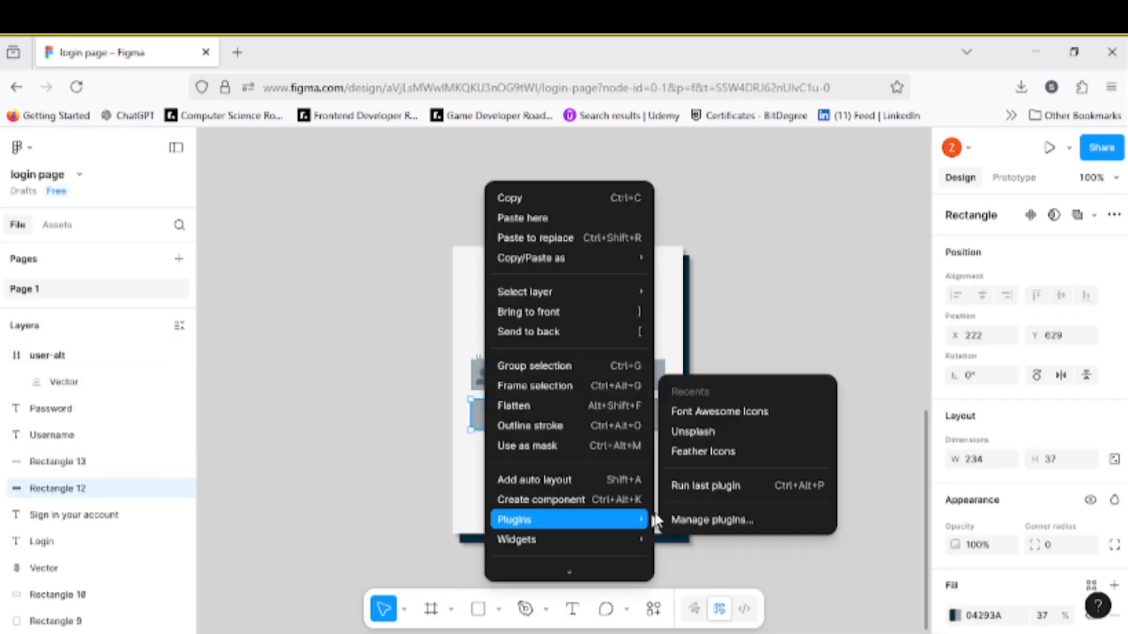
{"action": "left_click", "coordinate": [695, 413]}
{"action": "type", "text": "lock"}
{"action": "left_click", "coordinate": [727, 418]}
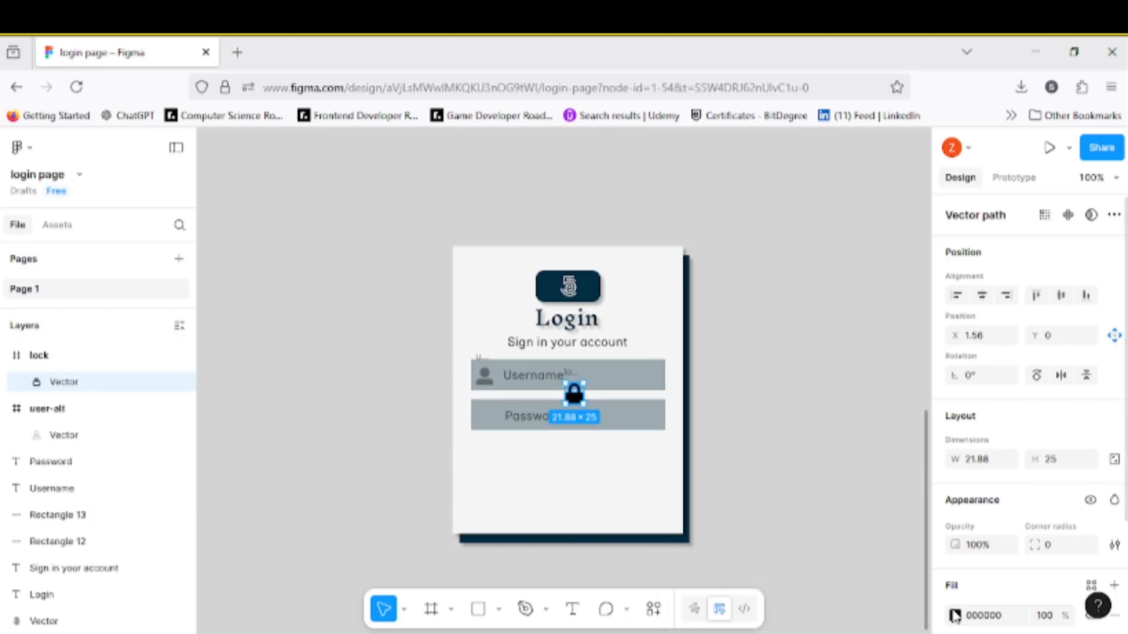
Step: Lower the lock icon's fill opacity to 33% and place it before the Password label
{"action": "left_click", "coordinate": [955, 615]}
{"action": "left_click_drag", "start_coordinate": [561, 401], "coordinate": [489, 419]}
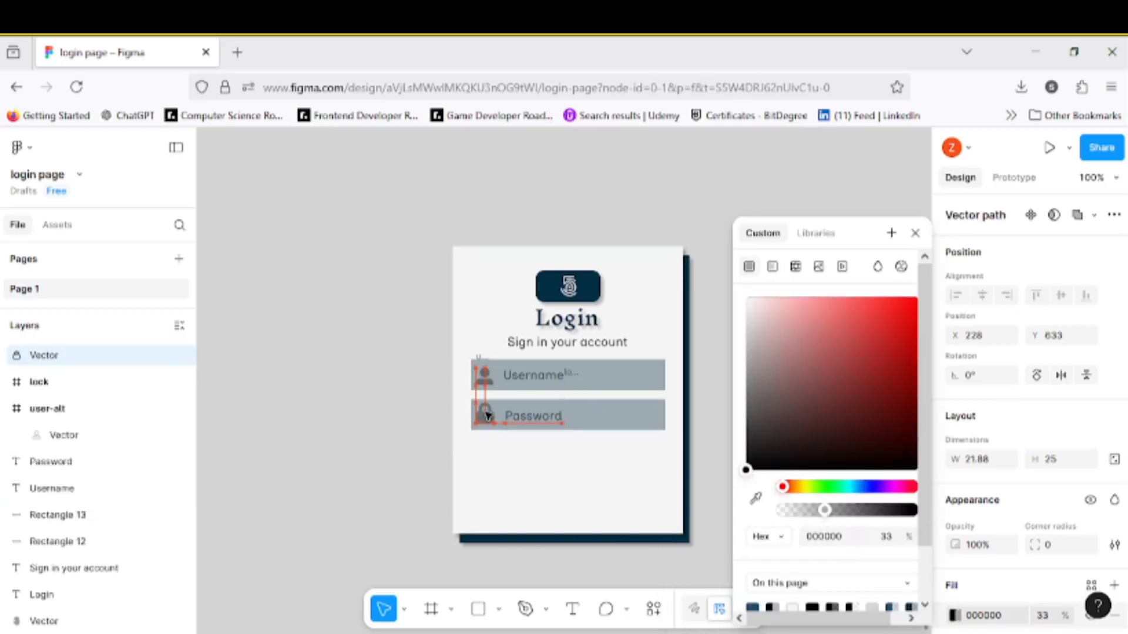
Step: Delete the empty lock frame left above the Username field
{"action": "left_click", "coordinate": [438, 347]}
{"action": "left_click", "coordinate": [480, 356]}
{"action": "left_click", "coordinate": [426, 355]}
{"action": "scroll", "coordinate": [587, 345], "scroll_direction": "down", "scroll_amount": 1}
{"action": "left_click", "coordinate": [572, 348]}
{"action": "key", "text": "Delete"}
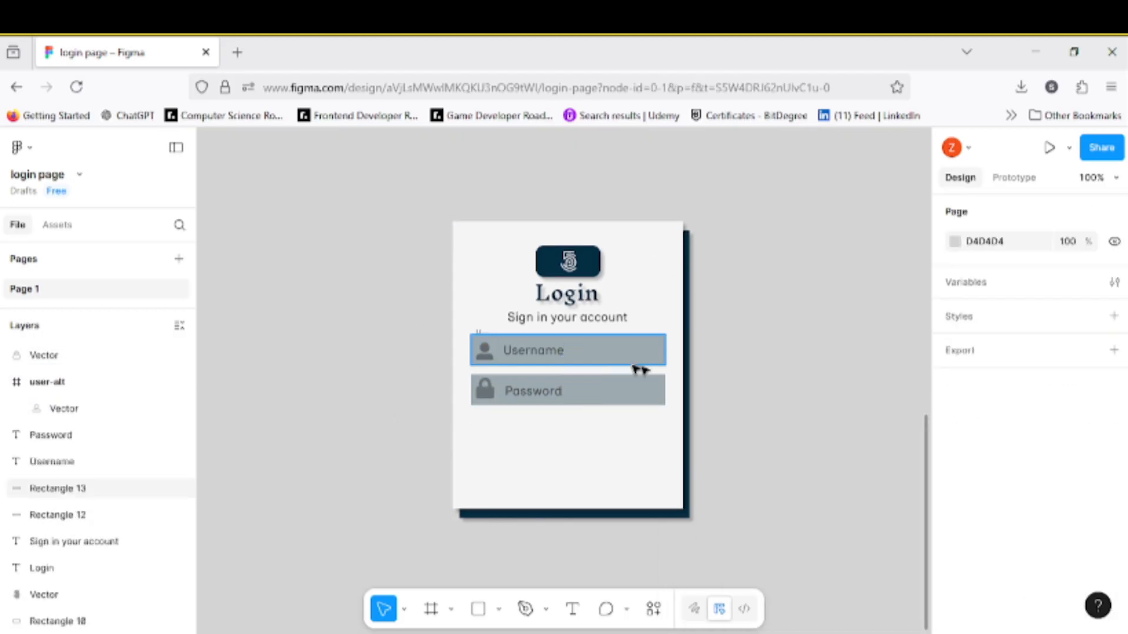
Step: Copy the Password field rectangle to just below it and fill the copy with navy sampled from the card's shadow rectangle
{"action": "scroll", "coordinate": [372, 343], "scroll_direction": "down", "scroll_amount": 1}
{"action": "left_click_drag", "start_coordinate": [619, 376], "coordinate": [619, 417]}
{"action": "left_click", "coordinate": [955, 616]}
{"action": "left_click", "coordinate": [755, 499]}
{"action": "left_click", "coordinate": [692, 490]}
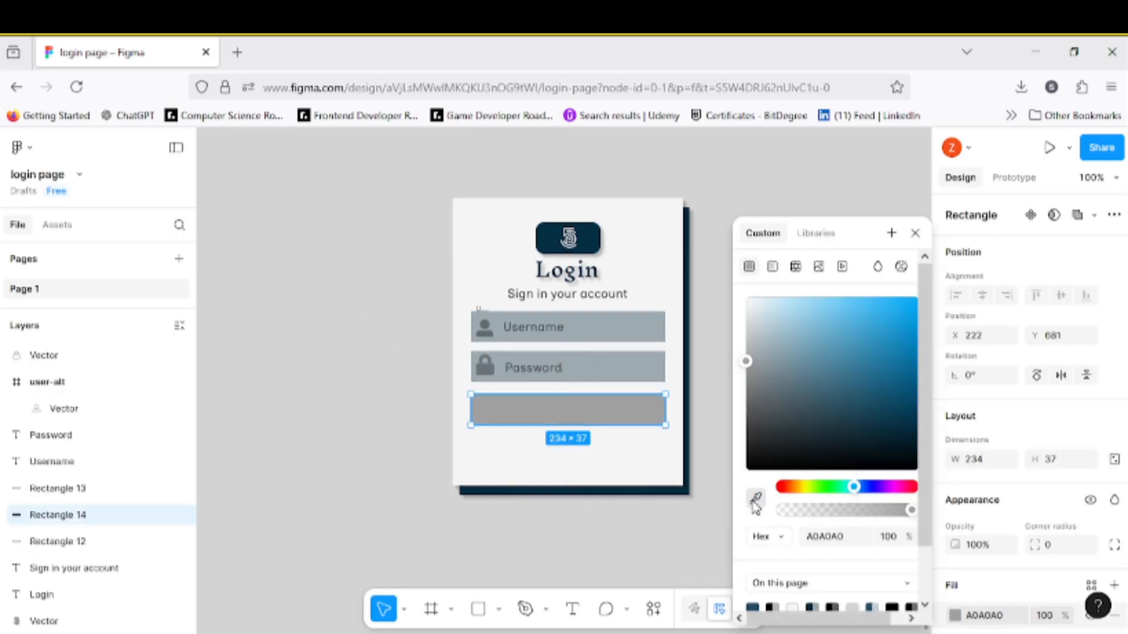
{"action": "left_click", "coordinate": [756, 499]}
{"action": "left_click", "coordinate": [686, 492]}
{"action": "left_click", "coordinate": [727, 441]}
{"action": "scroll", "coordinate": [737, 359], "scroll_direction": "down", "scroll_amount": 1}
{"action": "left_click", "coordinate": [572, 609]}
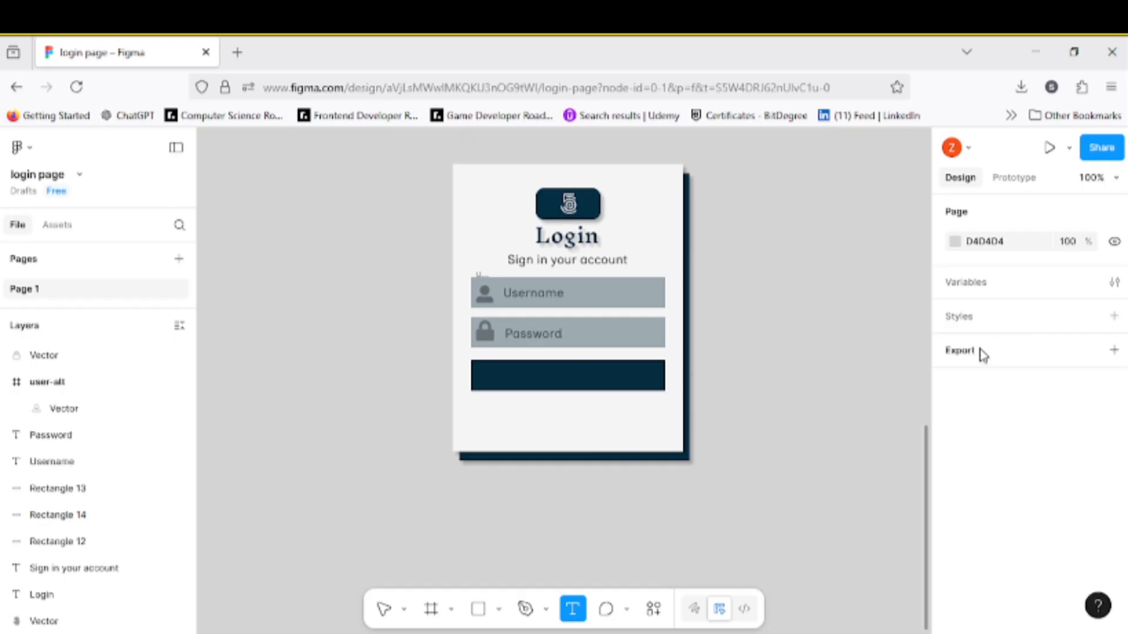
{"action": "left_click", "coordinate": [525, 379]}
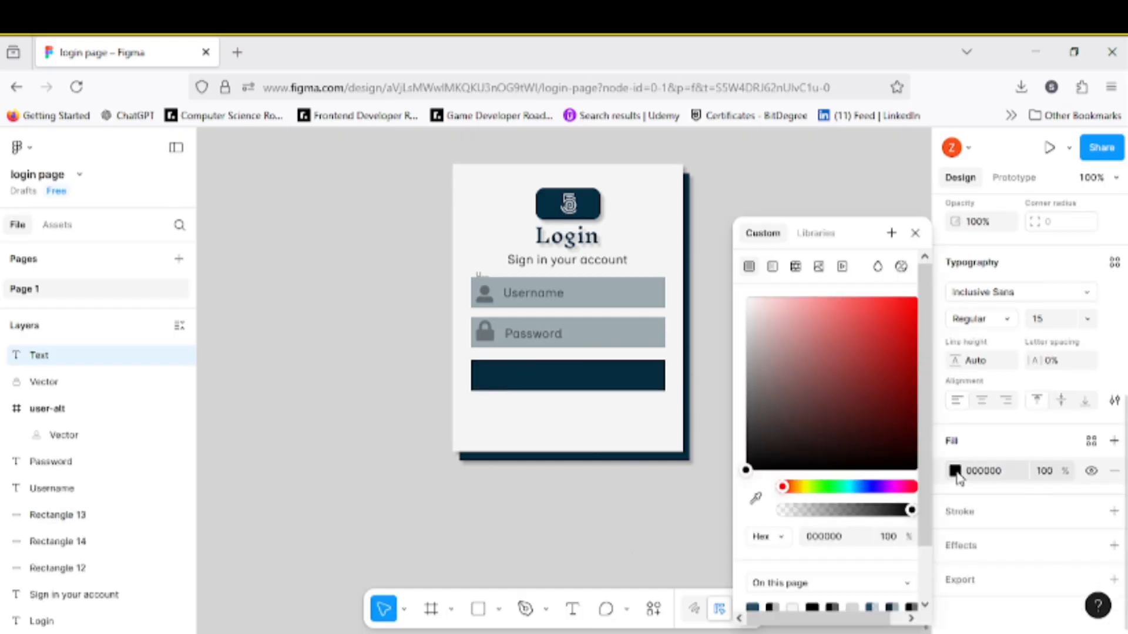
{"action": "key", "text": "Escape"}
Step: Add the text "Login" on the navy button rectangle, filled with F5F5F5 and sized 20
{"action": "key", "text": "t"}
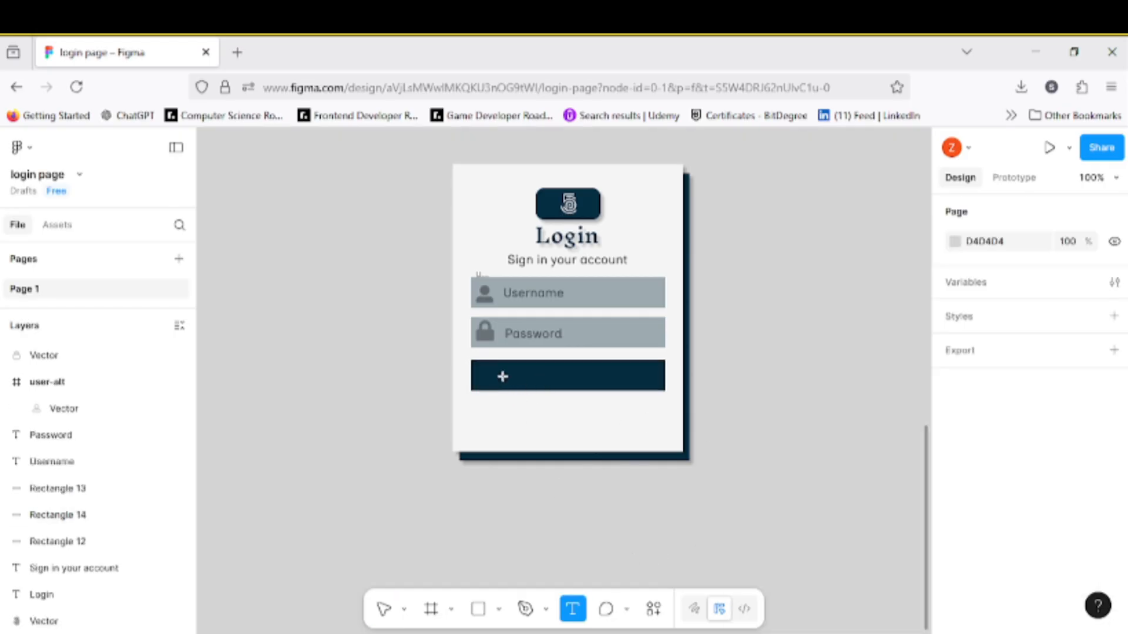
{"action": "left_click", "coordinate": [506, 383]}
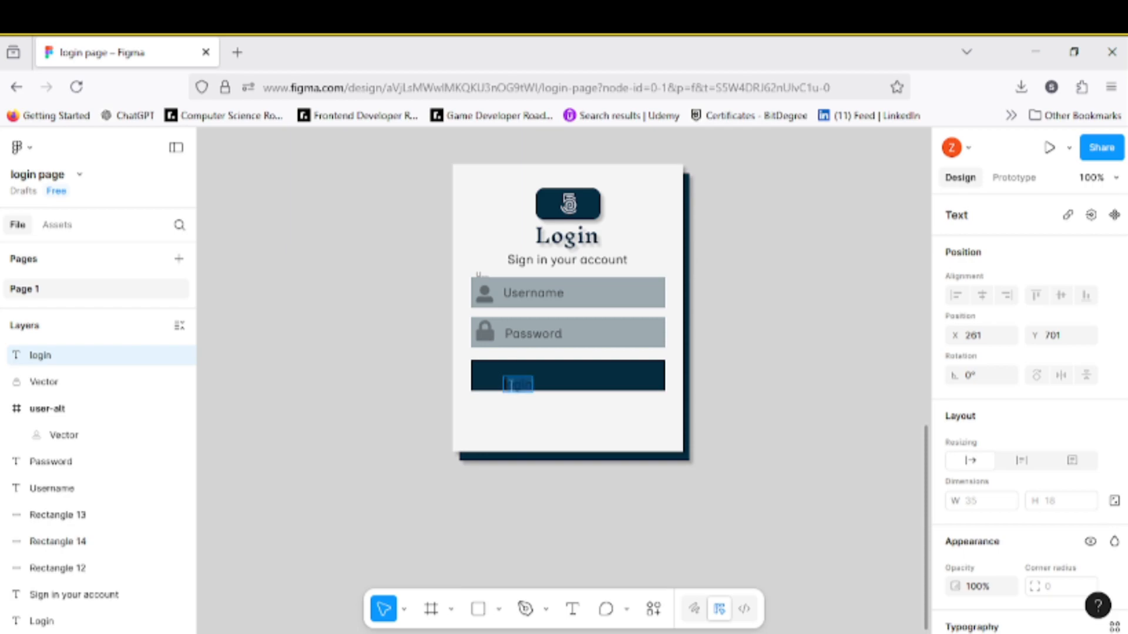
{"action": "scroll", "coordinate": [1028, 381], "scroll_direction": "down", "scroll_amount": 5}
{"action": "left_click", "coordinate": [955, 555]}
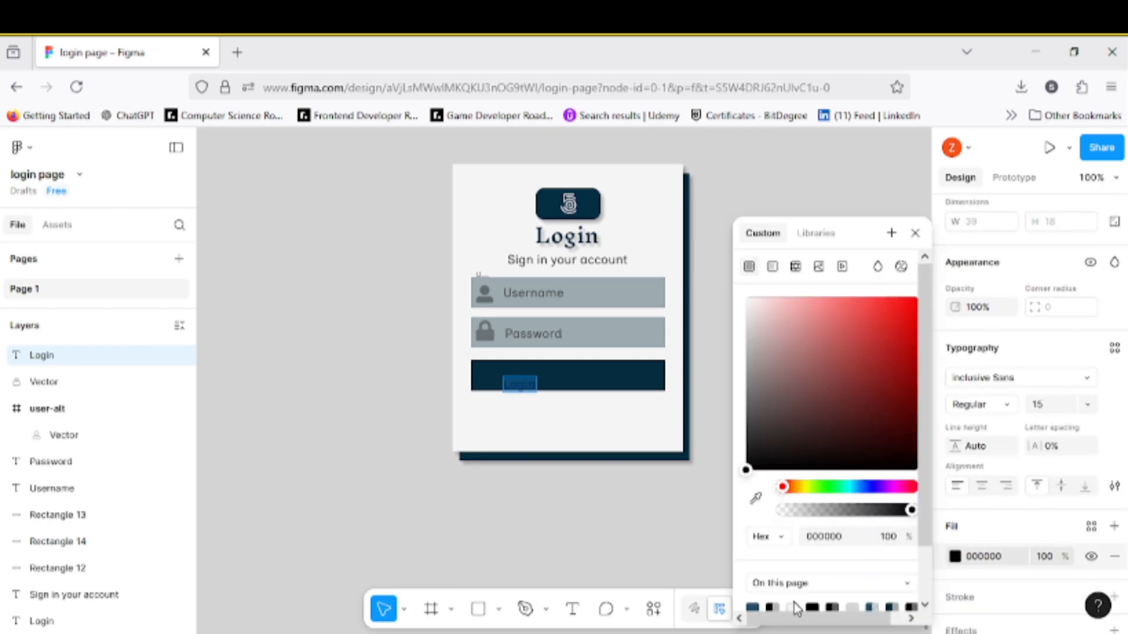
{"action": "left_click", "coordinate": [792, 608]}
{"action": "left_click", "coordinate": [1089, 407]}
{"action": "left_click", "coordinate": [1061, 424]}
Step: Try the Italic style on the button's Login text and return it to Regular
{"action": "left_click", "coordinate": [1005, 407]}
{"action": "left_click", "coordinate": [1008, 406]}
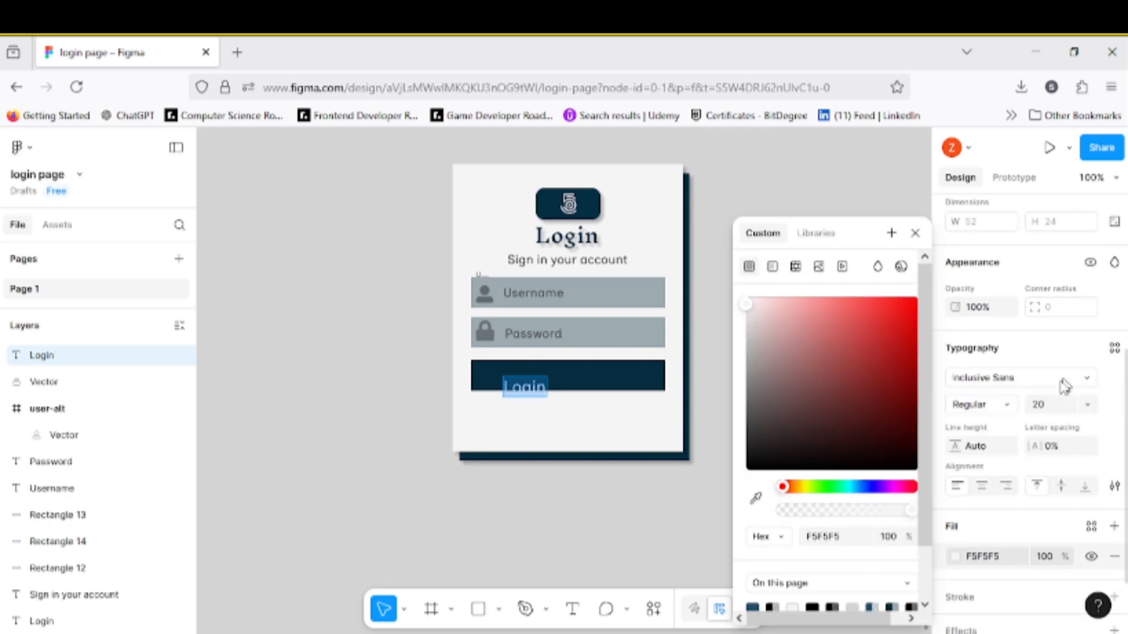
{"action": "left_click", "coordinate": [1003, 405]}
{"action": "left_click", "coordinate": [1010, 407]}
{"action": "scroll", "coordinate": [1007, 441], "scroll_direction": "up", "scroll_amount": 3}
{"action": "scroll", "coordinate": [1009, 445], "scroll_direction": "down", "scroll_amount": 3}
{"action": "left_click", "coordinate": [1008, 406]}
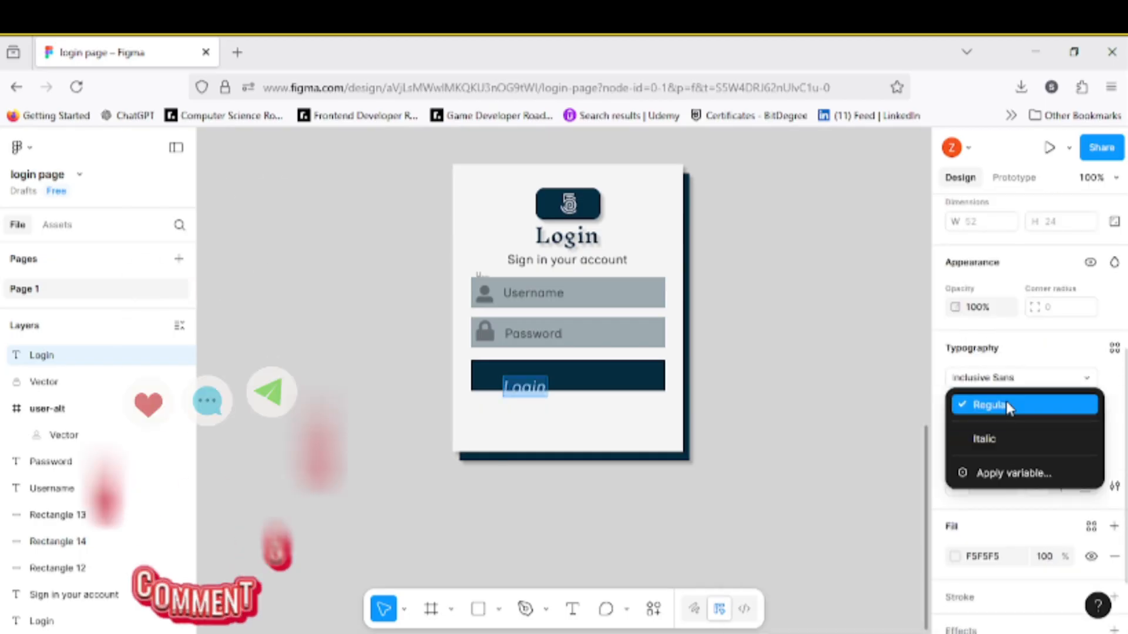
{"action": "left_click", "coordinate": [1009, 410]}
Step: Centre the Login text on the navy button and set its text alignment to centre
{"action": "left_click", "coordinate": [617, 412]}
{"action": "left_click_drag", "start_coordinate": [527, 391], "coordinate": [568, 380]}
{"action": "scroll", "coordinate": [988, 424], "scroll_direction": "down", "scroll_amount": 5}
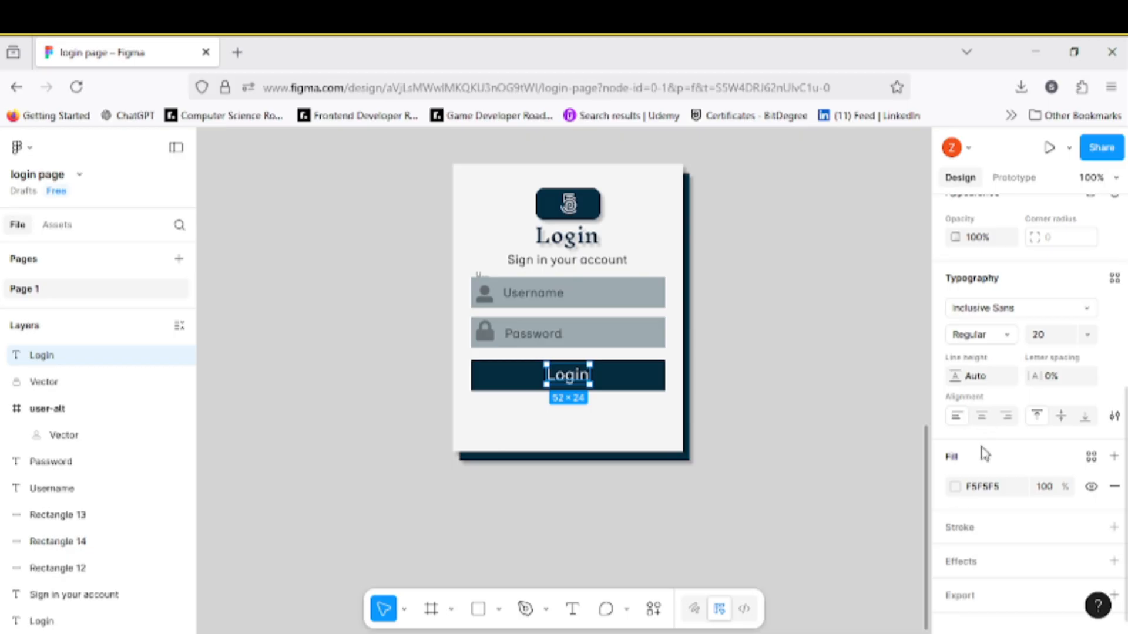
{"action": "scroll", "coordinate": [985, 454], "scroll_direction": "up", "scroll_amount": 1}
{"action": "left_click", "coordinate": [982, 403]}
{"action": "left_click", "coordinate": [798, 395]}
Step: Copy the "Sign in your account" text below the button and change the copy to "I forgot my password.click here to reset"
{"action": "scroll", "coordinate": [770, 410], "scroll_direction": "down", "scroll_amount": 1}
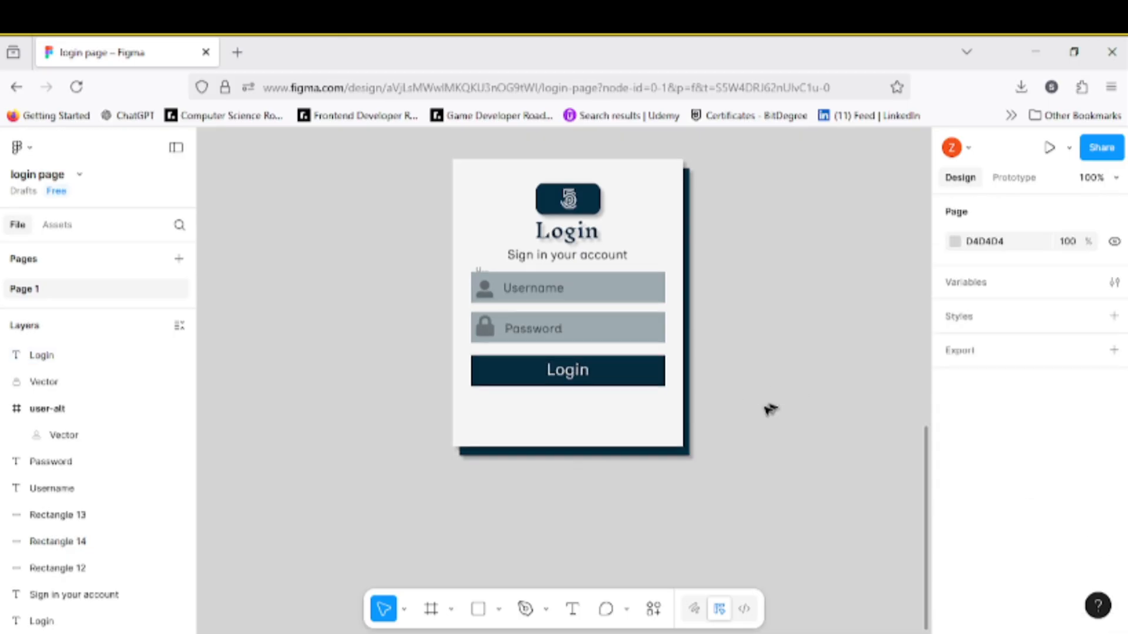
{"action": "left_click_drag", "start_coordinate": [609, 254], "coordinate": [555, 399]}
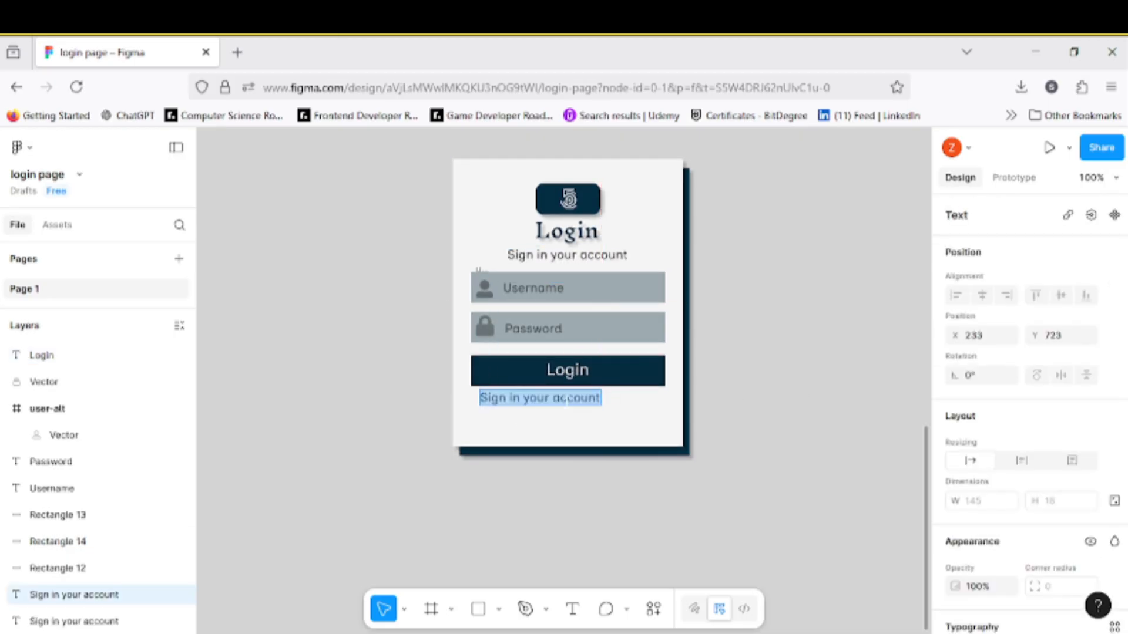
{"action": "type", "text": "t"}
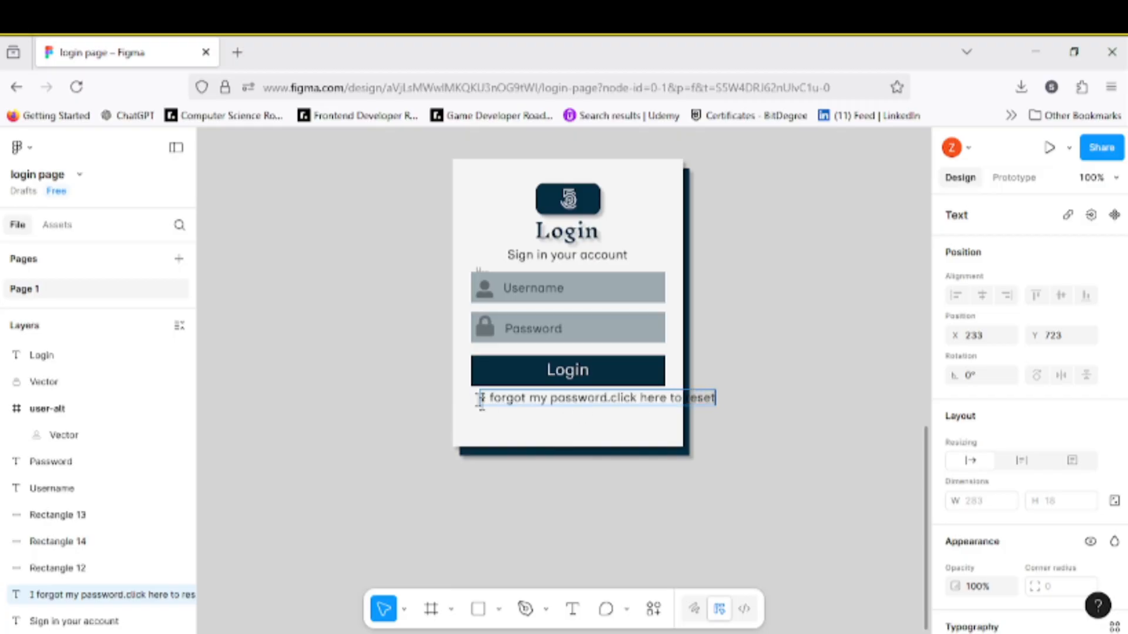
Step: Set the password reset line's font size to 13
{"action": "left_click_drag", "start_coordinate": [481, 401], "coordinate": [788, 407]}
{"action": "scroll", "coordinate": [1045, 411], "scroll_direction": "down", "scroll_amount": 4}
{"action": "left_click", "coordinate": [1087, 474]}
{"action": "left_click", "coordinate": [1066, 345]}
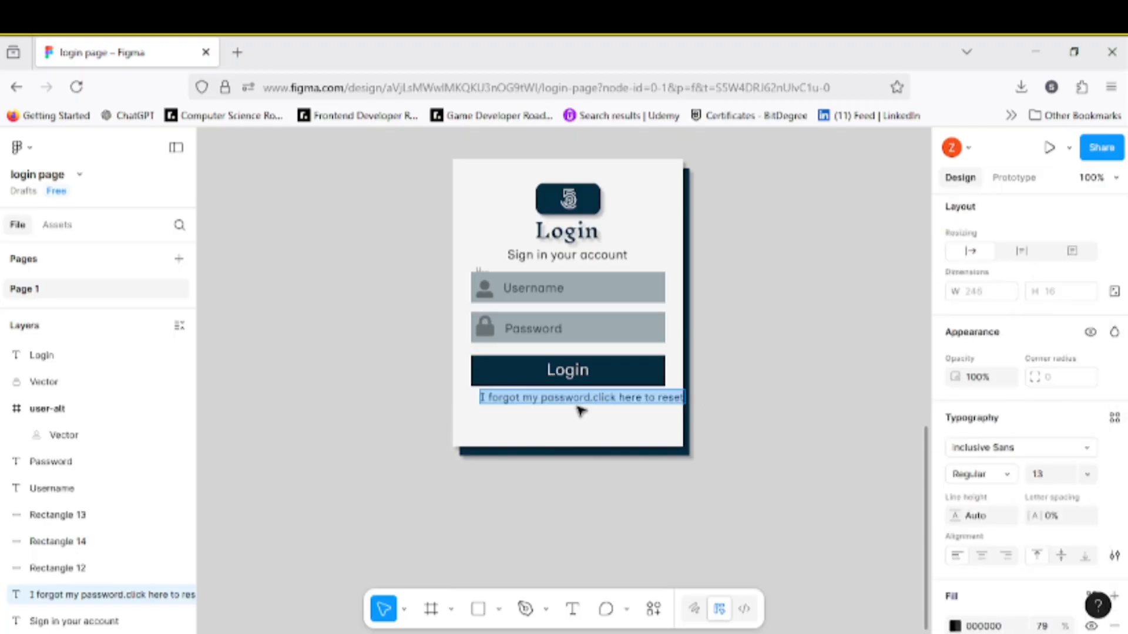
{"action": "left_click", "coordinate": [578, 407]}
Step: Set the password reset line's font size to 12 and centre it under the Login button
{"action": "mouse_move", "coordinate": [625, 399]}
{"action": "left_mouse_down"}
{"action": "mouse_move", "coordinate": [610, 400]}
{"action": "mouse_move", "coordinate": [639, 401]}
{"action": "left_mouse_up"}
{"action": "double_click", "coordinate": [530, 400]}
{"action": "scroll", "coordinate": [1079, 551], "scroll_direction": "down", "scroll_amount": 2}
{"action": "left_click", "coordinate": [1085, 545]}
{"action": "left_click", "coordinate": [1064, 324]}
{"action": "key", "text": "Escape"}
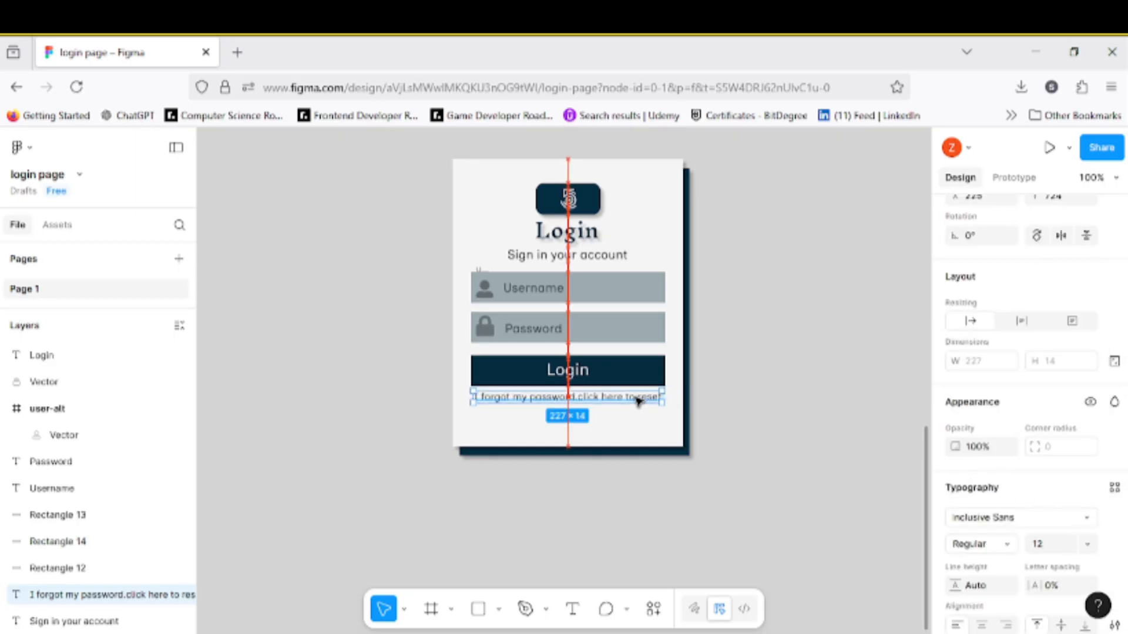
Step: Colour the words "click here to reset" in the password reset line with the navy sampled from the card's backing rectangle
{"action": "double_click", "coordinate": [583, 397]}
{"action": "scroll", "coordinate": [950, 491], "scroll_direction": "down", "scroll_amount": 4}
{"action": "left_click", "coordinate": [954, 473]}
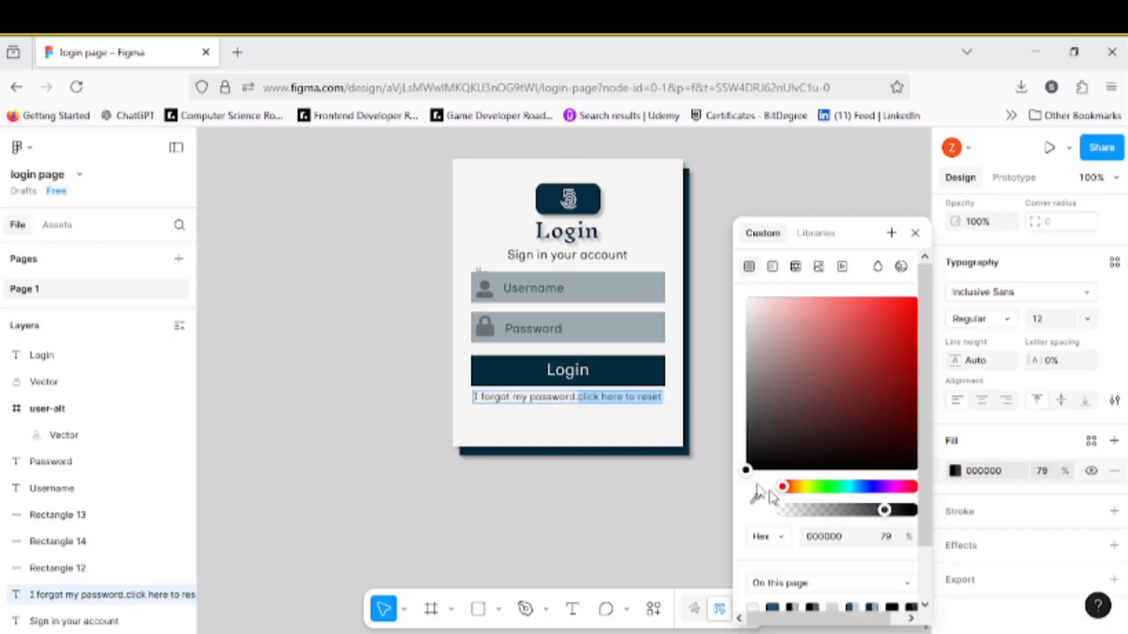
{"action": "left_click", "coordinate": [759, 496]}
{"action": "left_click", "coordinate": [686, 451]}
{"action": "left_click", "coordinate": [723, 408]}
{"action": "left_click", "coordinate": [736, 436]}
Step: Duplicate the Password field's background rectangle and place the copy directly below the password reset line
{"action": "left_click", "coordinate": [661, 330]}
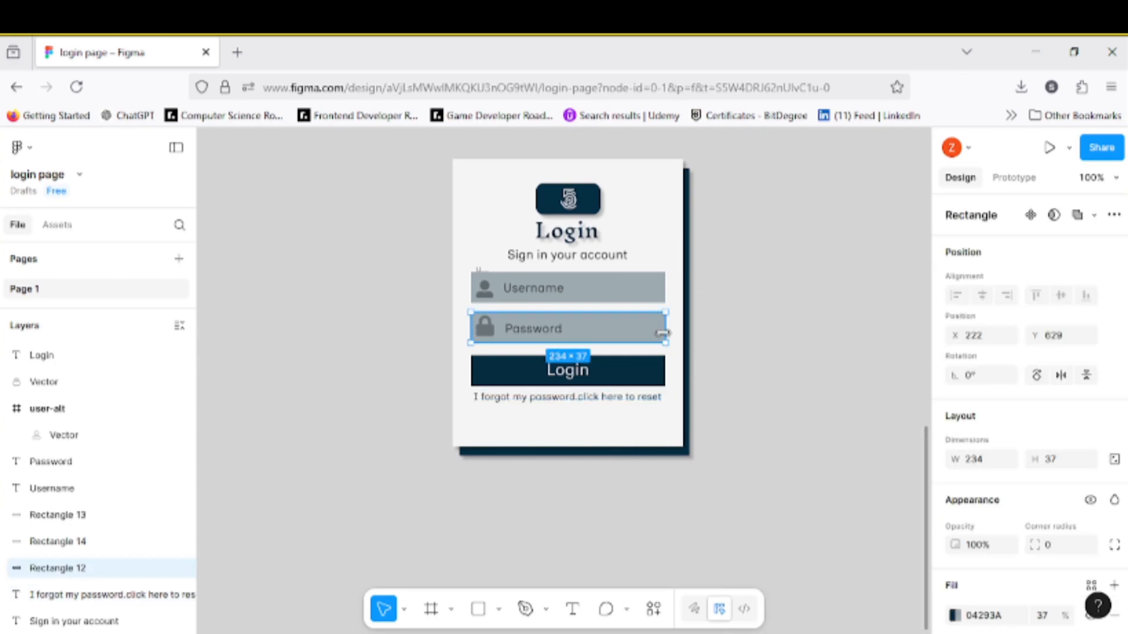
{"action": "key", "text": "ctrl+d"}
{"action": "left_click_drag", "start_coordinate": [662, 330], "coordinate": [624, 429]}
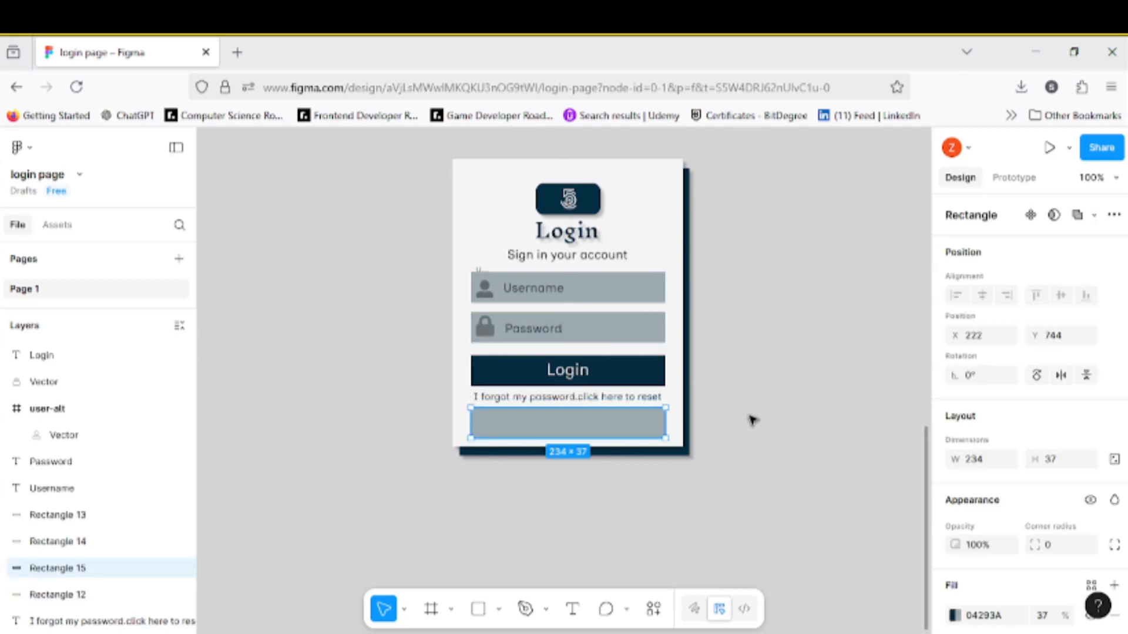
Step: Extend the navy backing and the off-white card downward, making the card about 397 high, and move the copied rectangle lower inside it
{"action": "left_click", "coordinate": [686, 451]}
{"action": "left_click_drag", "start_coordinate": [688, 455], "coordinate": [688, 495]}
{"action": "left_click", "coordinate": [683, 446]}
{"action": "left_click_drag", "start_coordinate": [683, 446], "coordinate": [682, 488]}
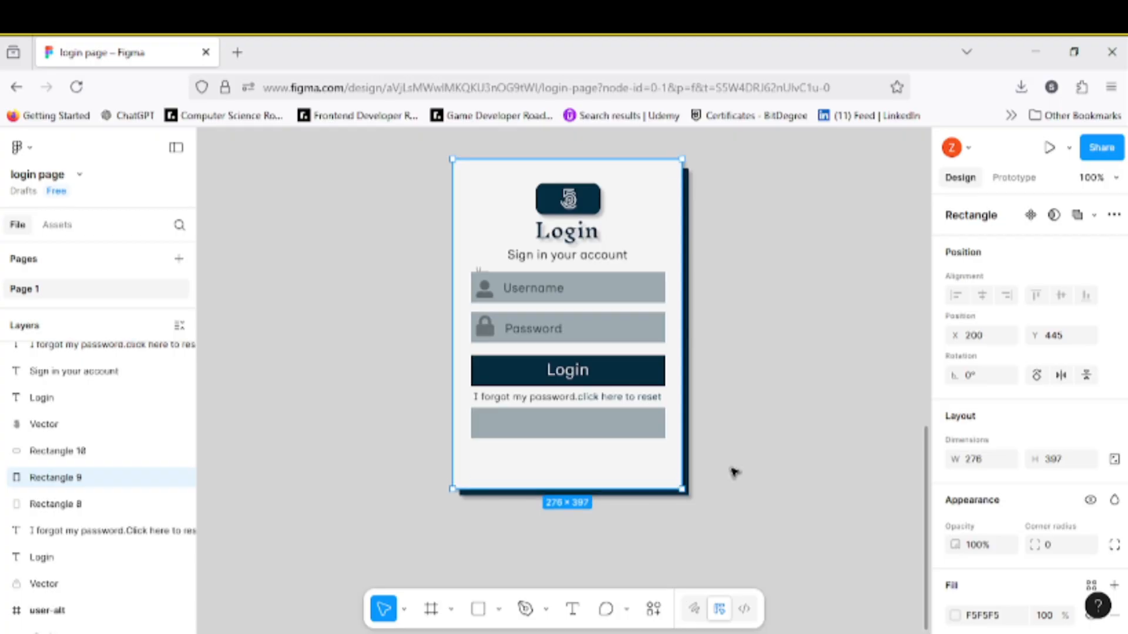
{"action": "left_click_drag", "start_coordinate": [598, 420], "coordinate": [593, 457]}
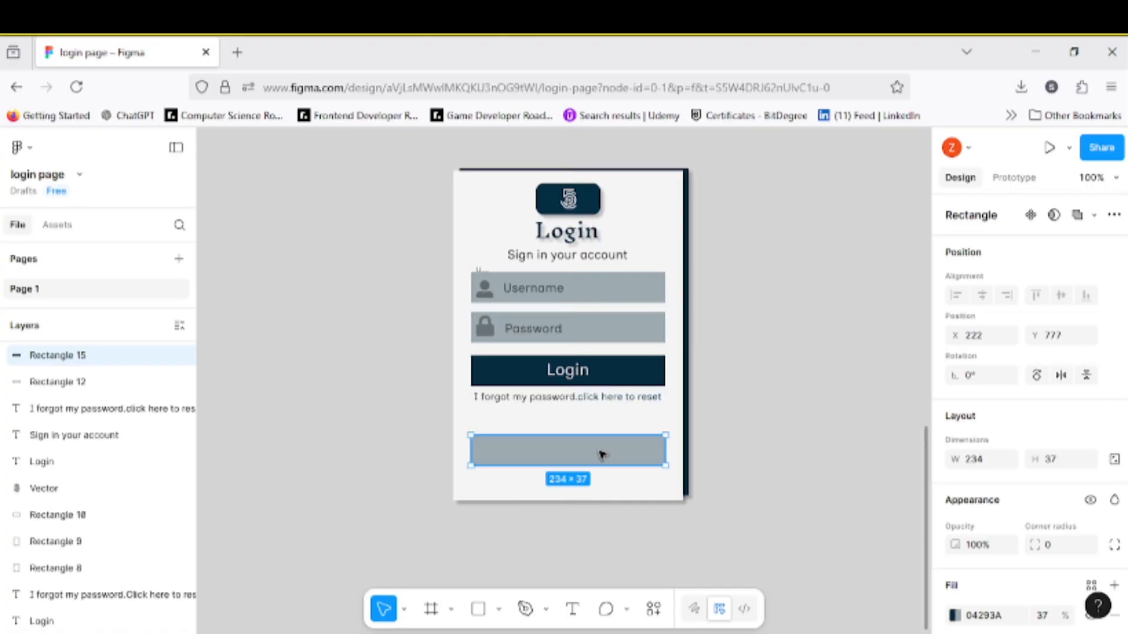
Step: Give the copied rectangle a black inside stroke of weight 1 and a light fill matching the card from the page colours
{"action": "scroll", "coordinate": [963, 473], "scroll_direction": "down", "scroll_amount": 3}
{"action": "left_click", "coordinate": [1114, 511]}
{"action": "left_click", "coordinate": [955, 541]}
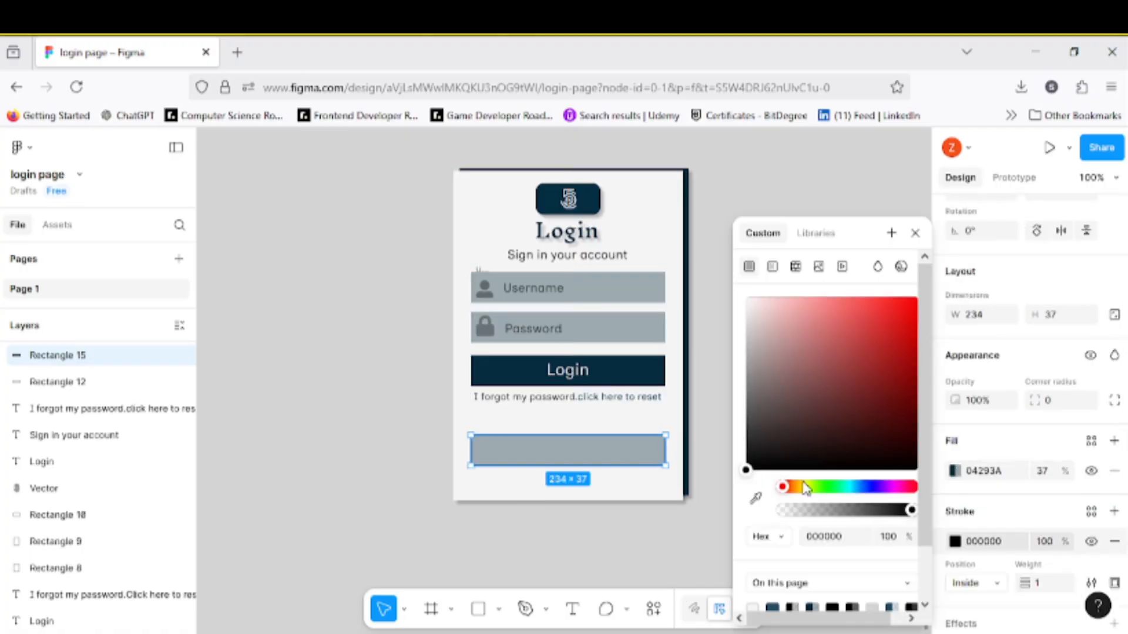
{"action": "left_click", "coordinate": [955, 471]}
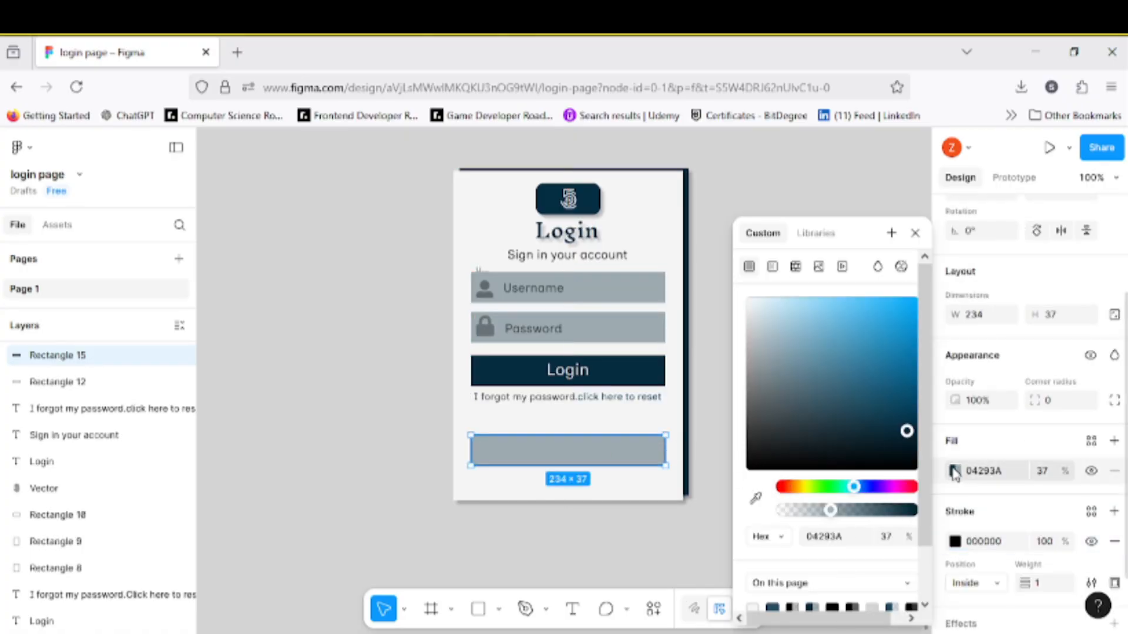
{"action": "left_click", "coordinate": [955, 471]}
{"action": "left_click", "coordinate": [956, 471]}
{"action": "left_click", "coordinate": [763, 604]}
{"action": "left_click", "coordinate": [575, 527]}
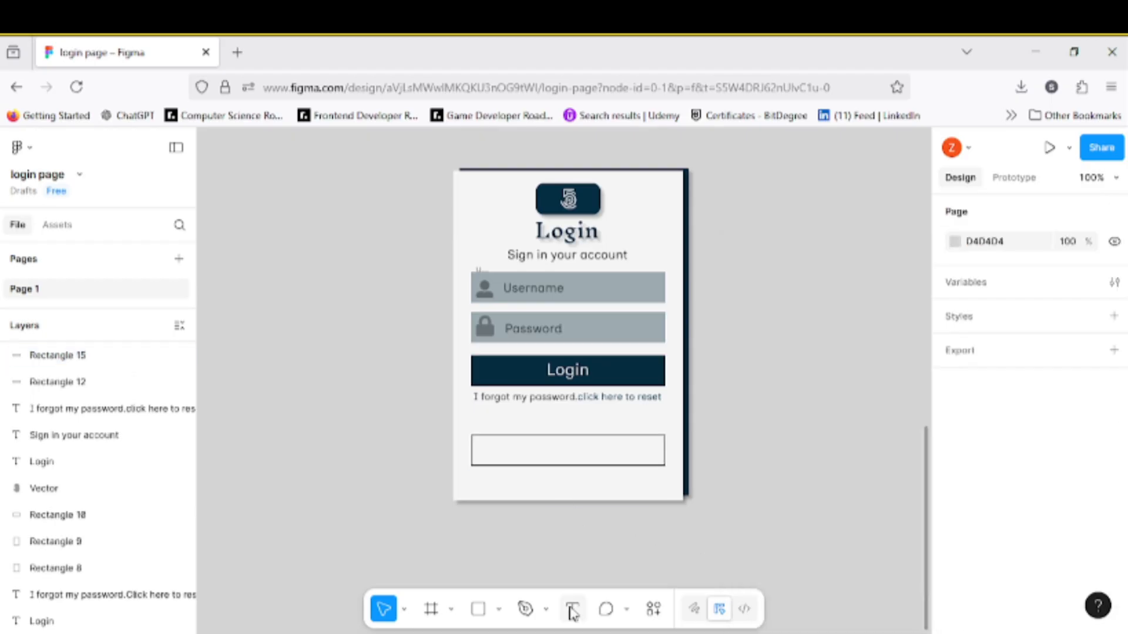
Step: Add the text "Register New Account" at font size 15 and centre it in the outlined rectangle
{"action": "left_click", "coordinate": [492, 447]}
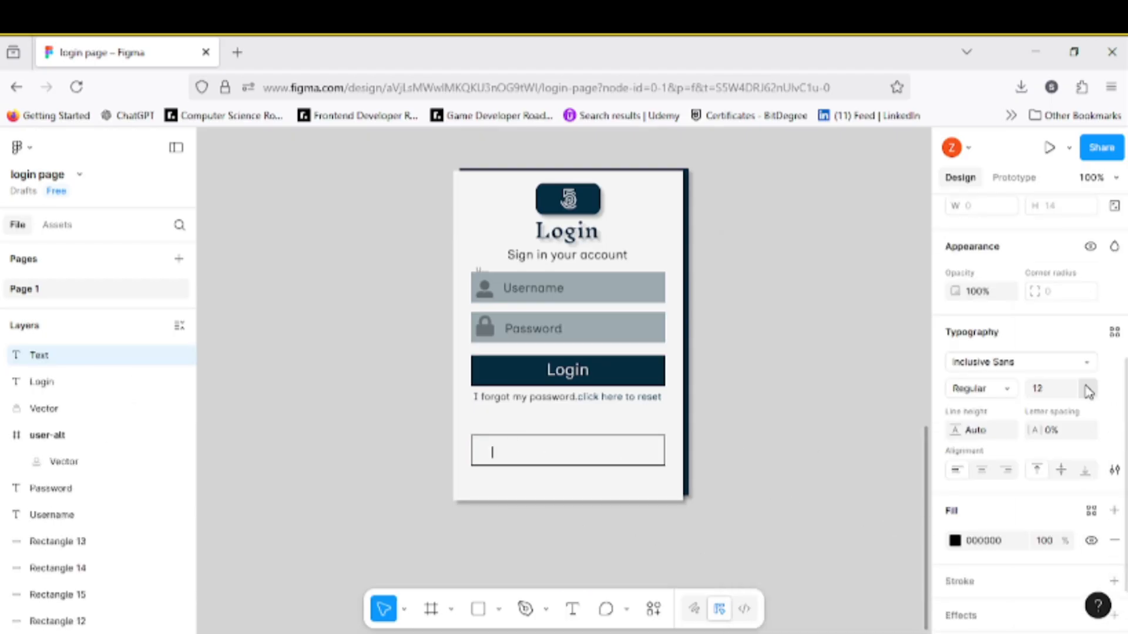
{"action": "left_click", "coordinate": [1087, 388]}
{"action": "left_click", "coordinate": [1052, 383]}
{"action": "type", "text": "Re"}
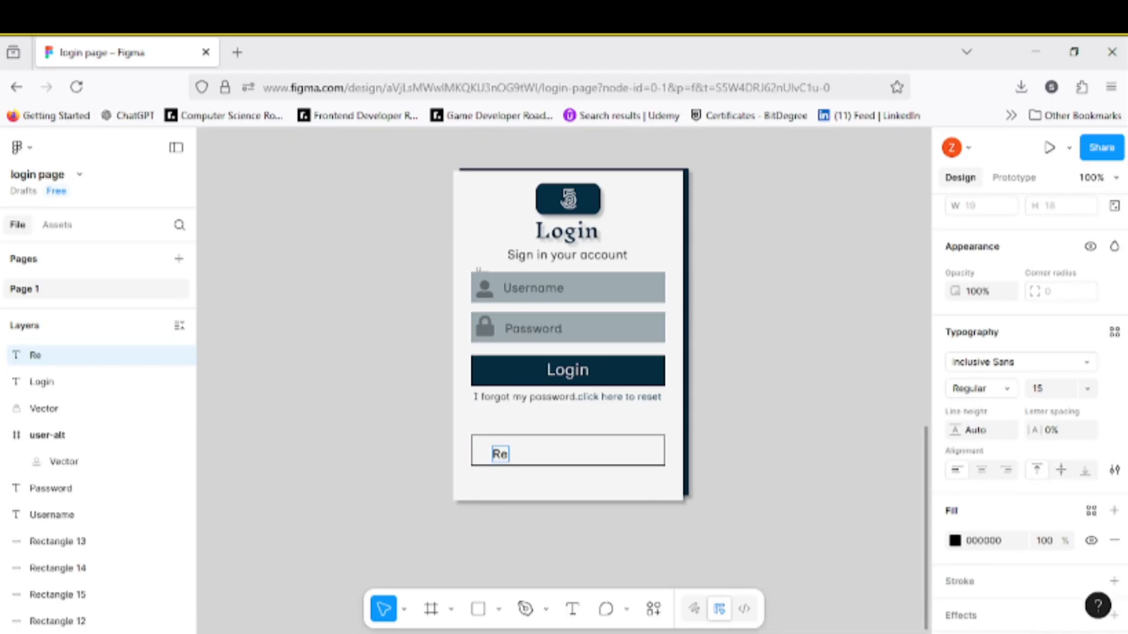
{"action": "type", "text": "gister New"}
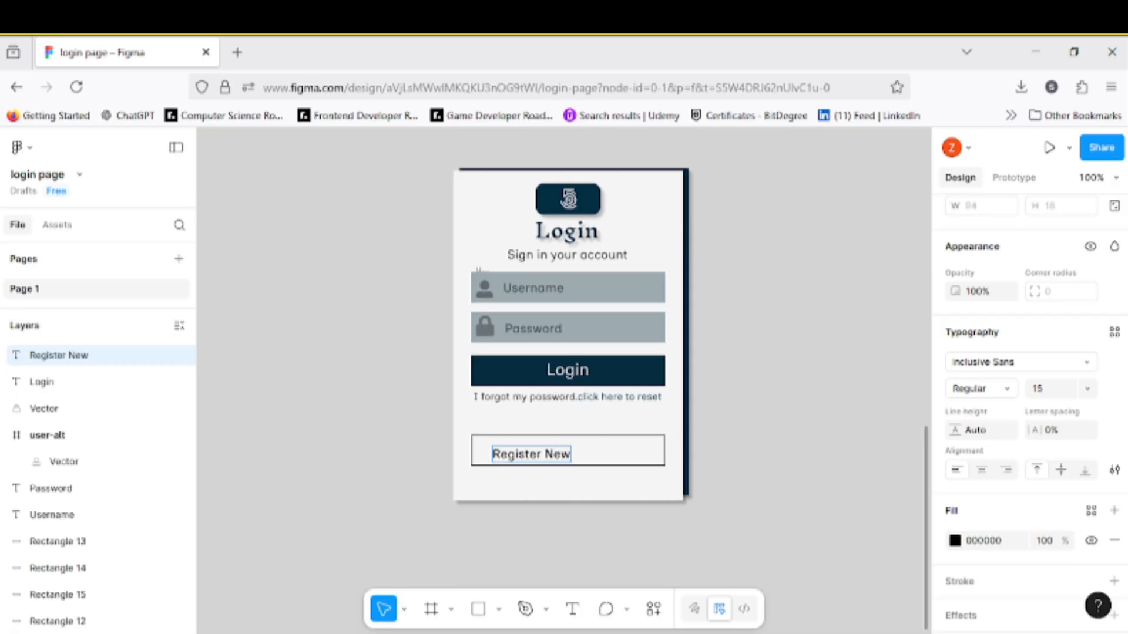
{"action": "type", "text": " Account"}
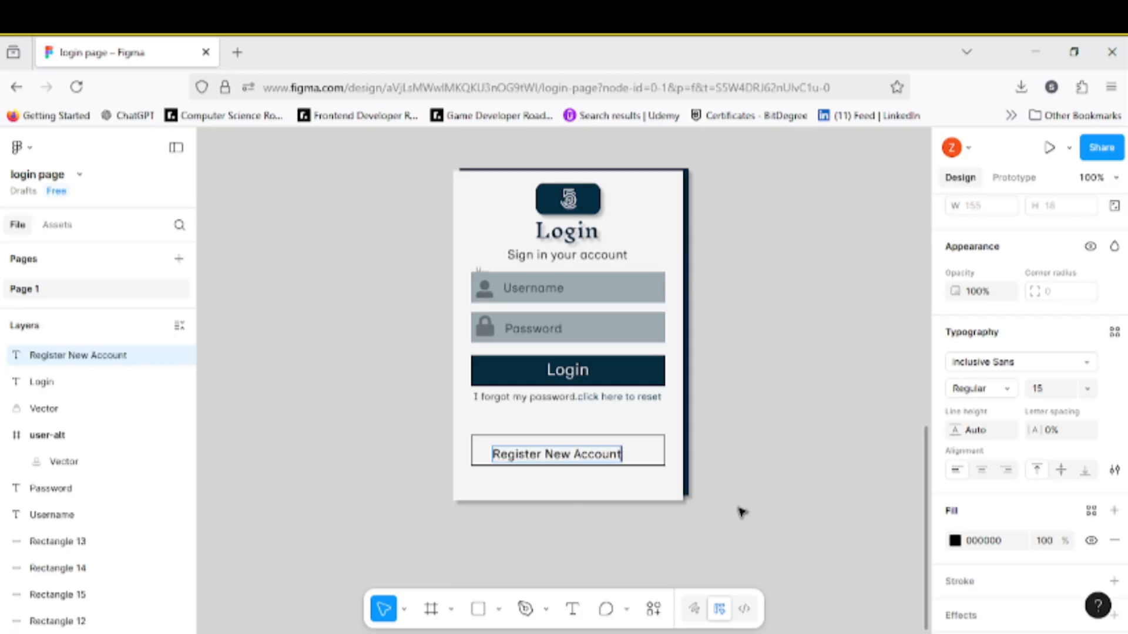
{"action": "key", "text": "Escape"}
{"action": "left_click_drag", "start_coordinate": [580, 461], "coordinate": [596, 461]}
Step: Try to shift the off-white card slightly over its navy backing, and undo the move
{"action": "left_click", "coordinate": [670, 223]}
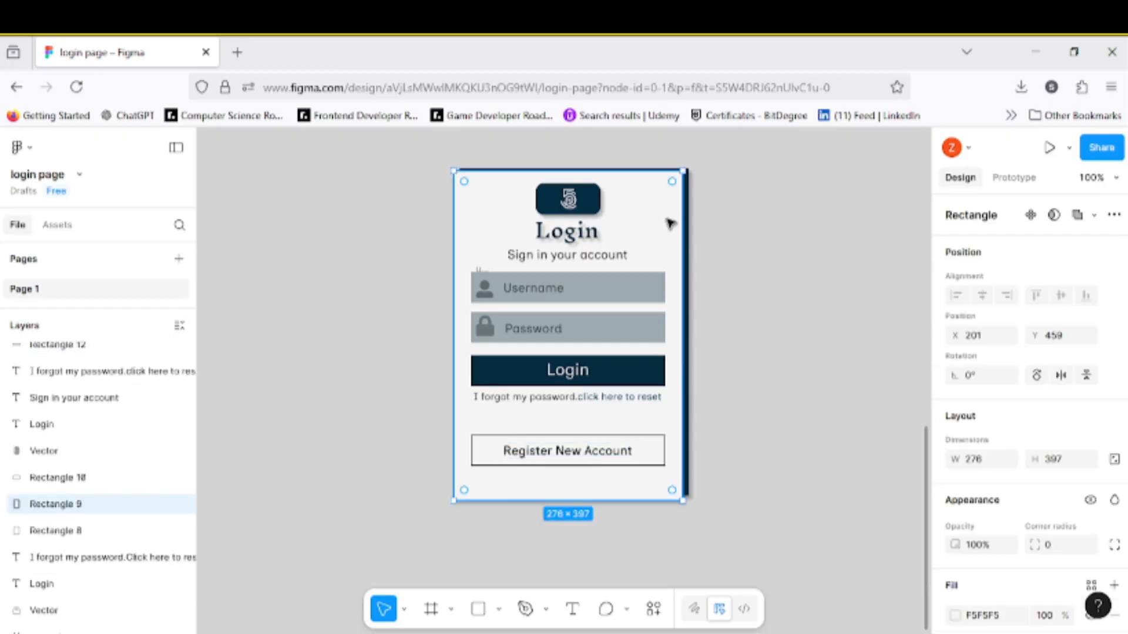
{"action": "left_click_drag", "start_coordinate": [651, 196], "coordinate": [653, 202]}
{"action": "key", "text": "ctrl+z"}
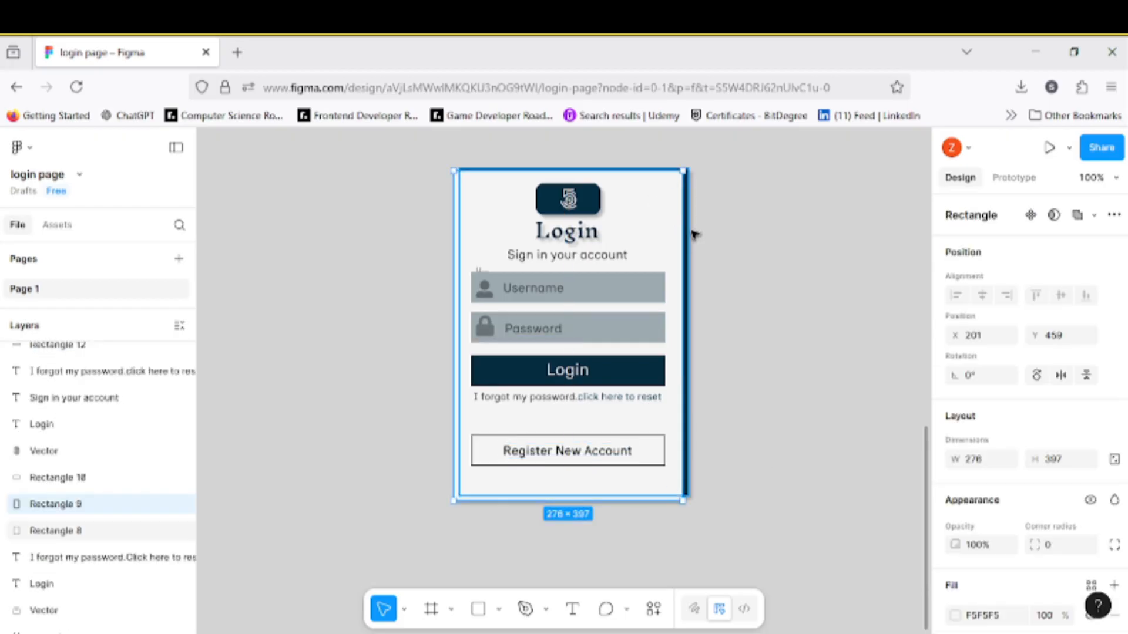
{"action": "left_click", "coordinate": [783, 262]}
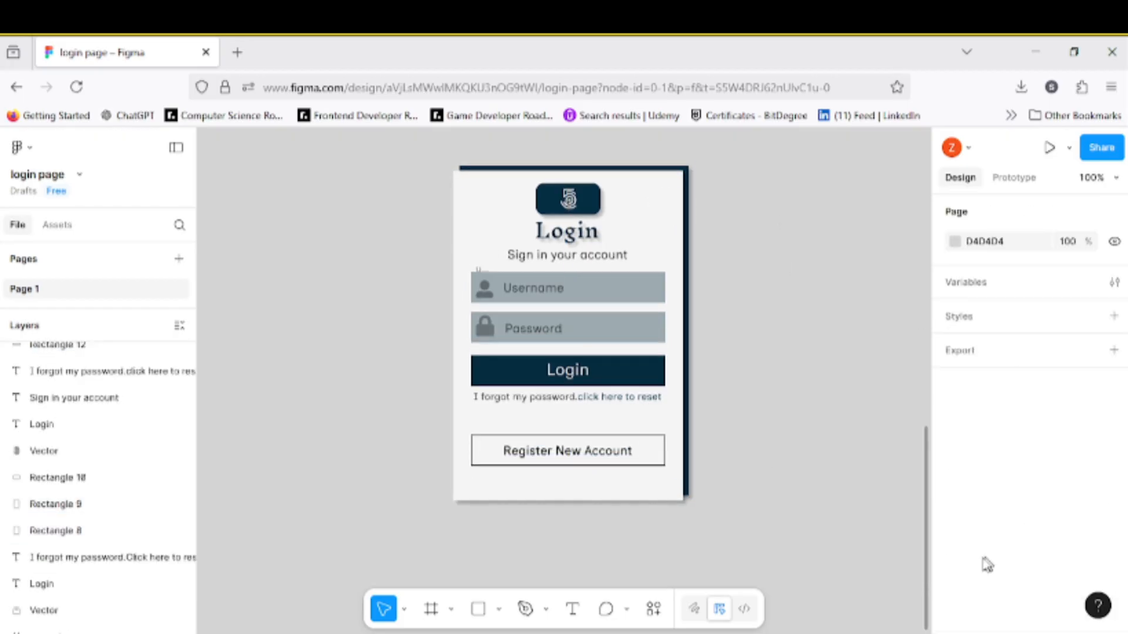
{"action": "left_click", "coordinate": [481, 286]}
{"action": "left_click", "coordinate": [793, 277]}
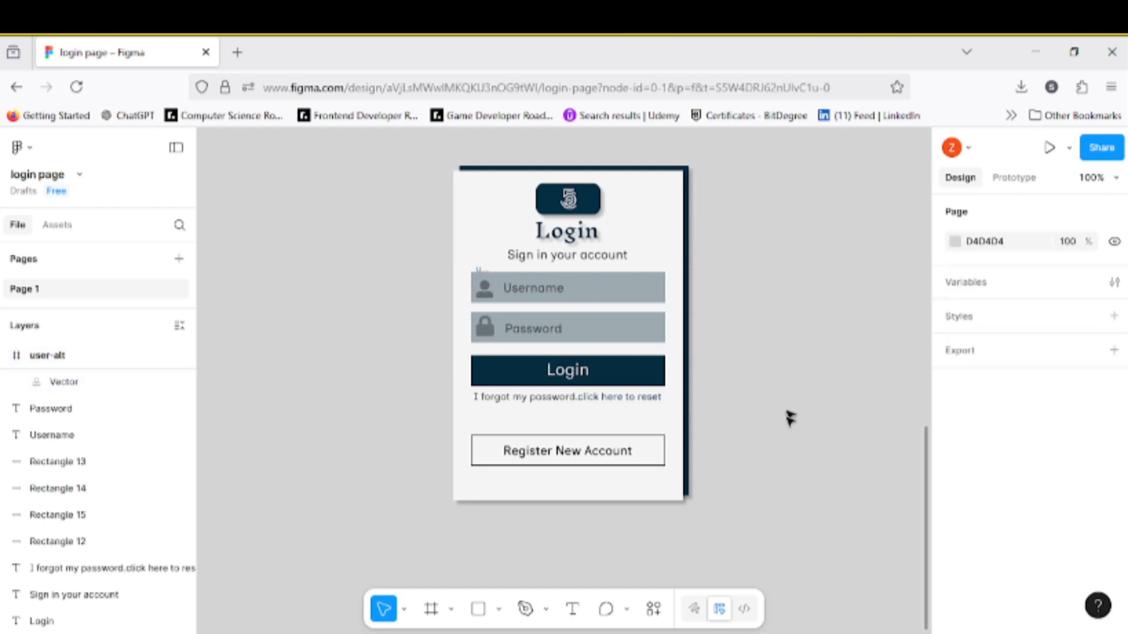
{"action": "scroll", "coordinate": [788, 421], "scroll_direction": "down", "scroll_amount": 1}
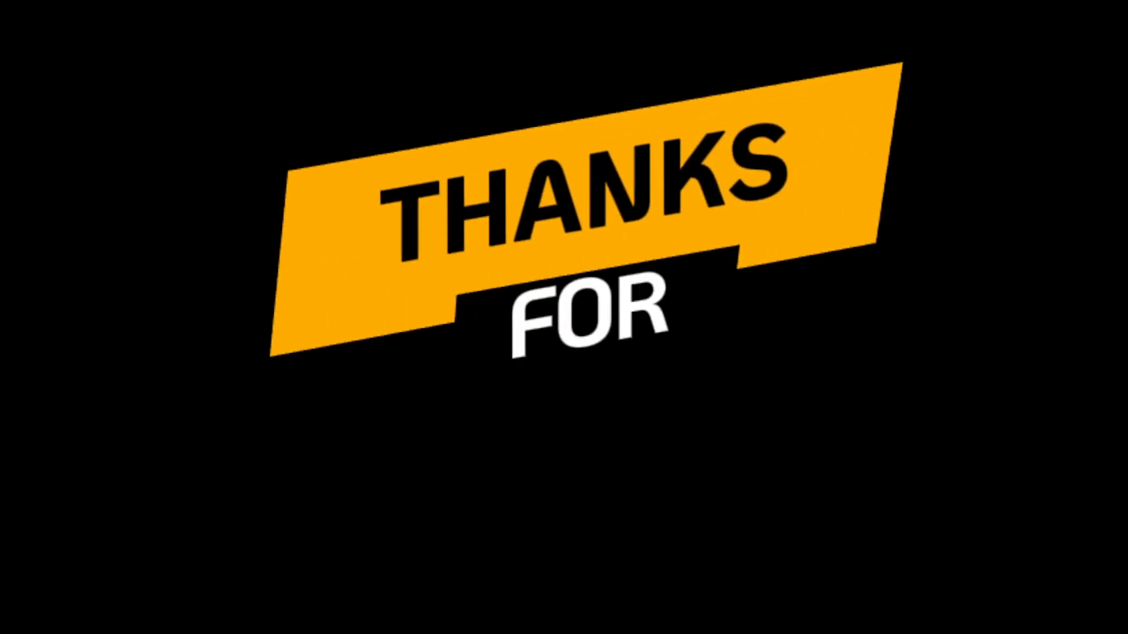